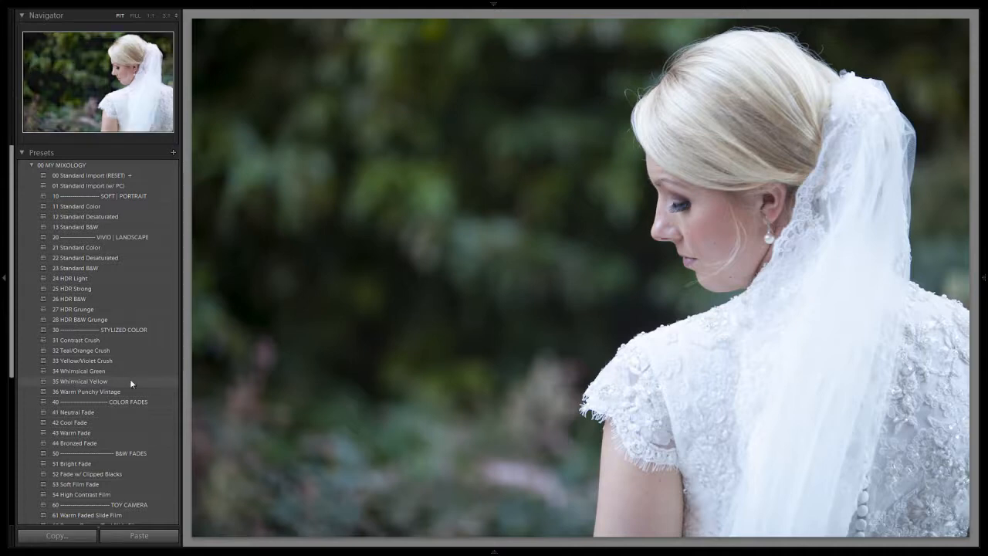
- Apply the 35 Whimsical Yellow preset to the bride portrait, trying 34 Whimsical Green for comparison
click(114, 381)
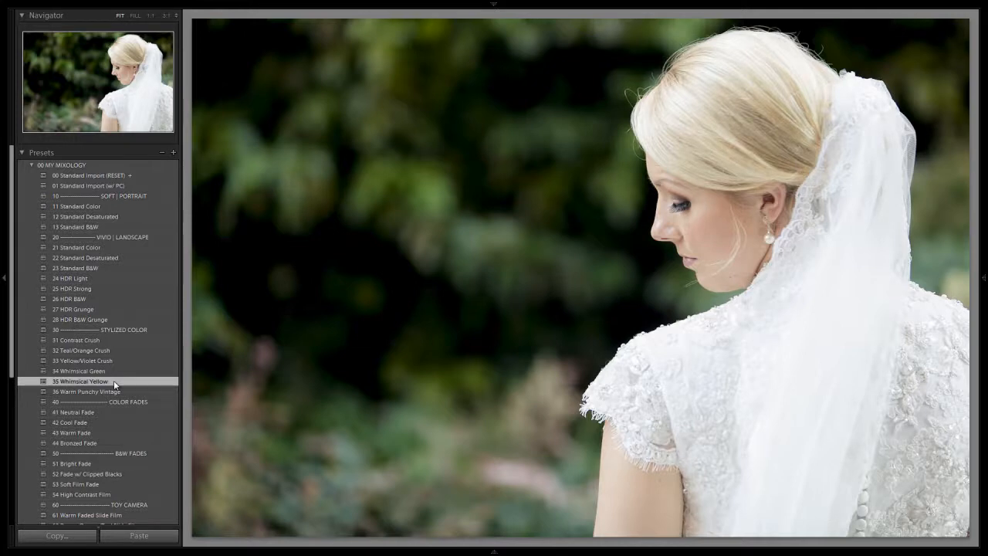
click(121, 372)
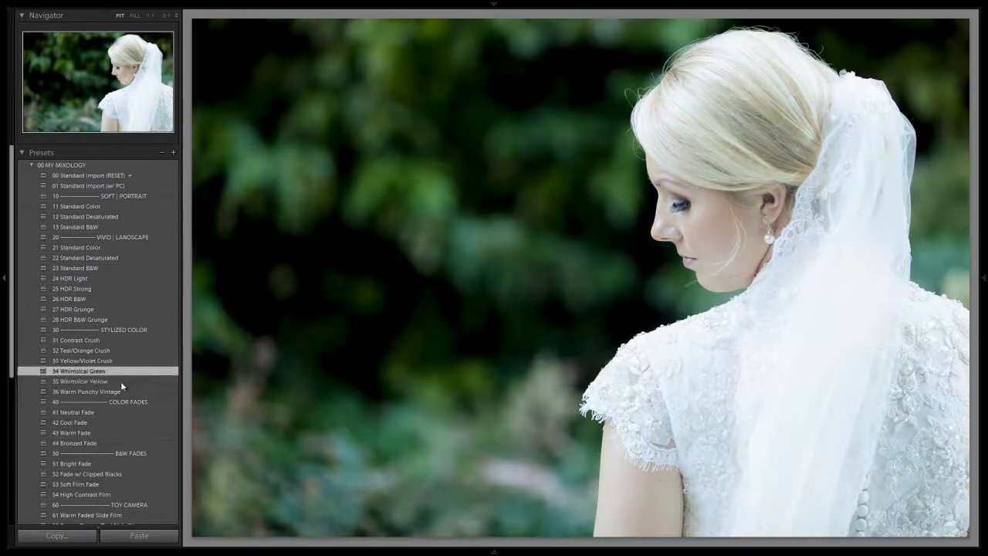
click(121, 384)
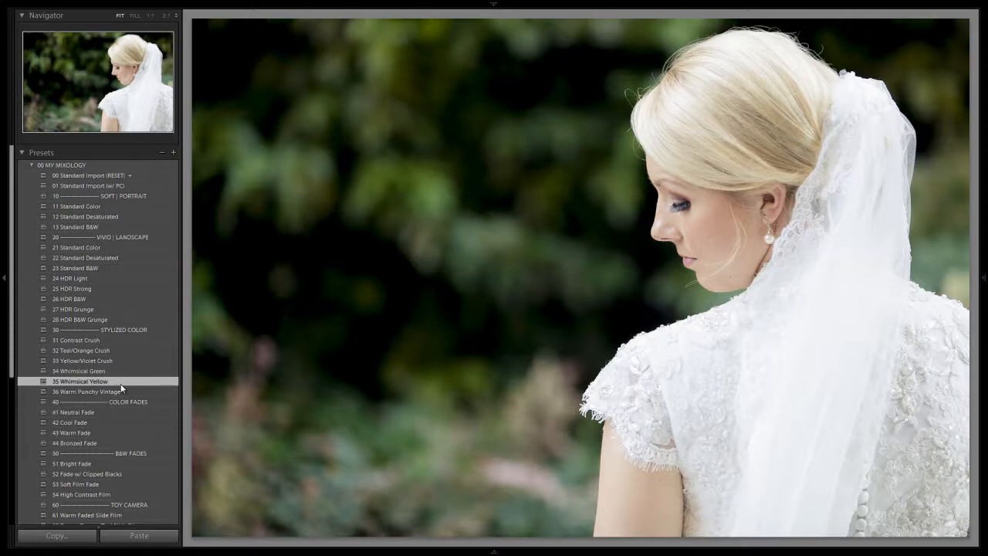
- Compare the before and after versions of the bride portrait with the Whimsical Yellow preset
key(backslash)
key(backslash)
key(backslash)
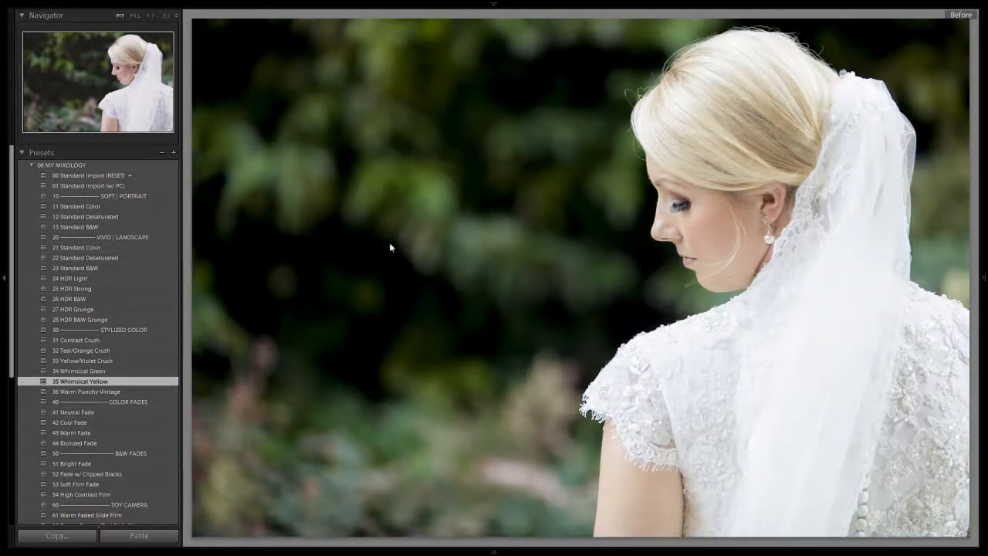
key(backslash)
key(backslash)
key(backslash)
key(backslash)
key(backslash)
- Open the portrait of the woman with raised arms in the wheat field and apply the 35 Whimsical Yellow preset
click(402, 554)
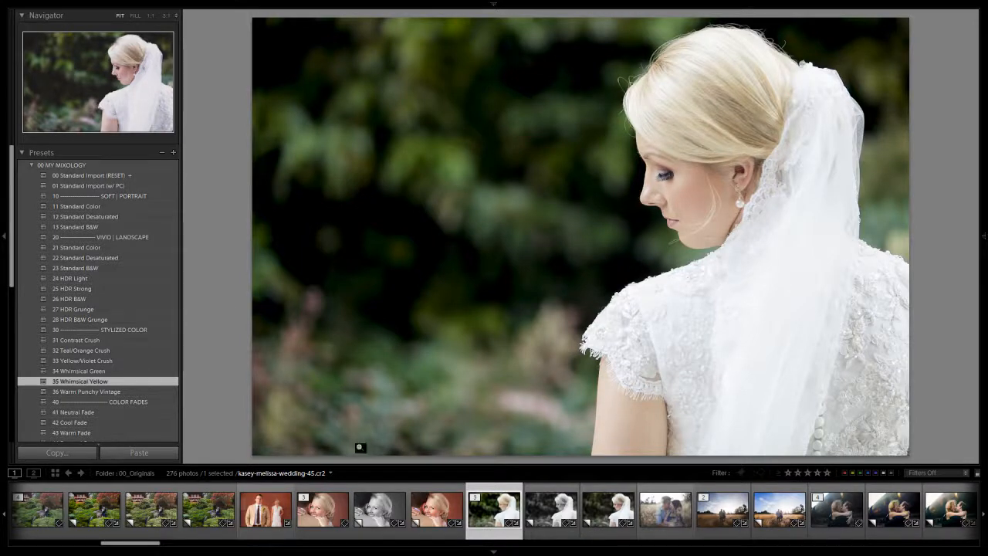
scroll(481, 502, down, 3)
scroll(572, 507, down, 6)
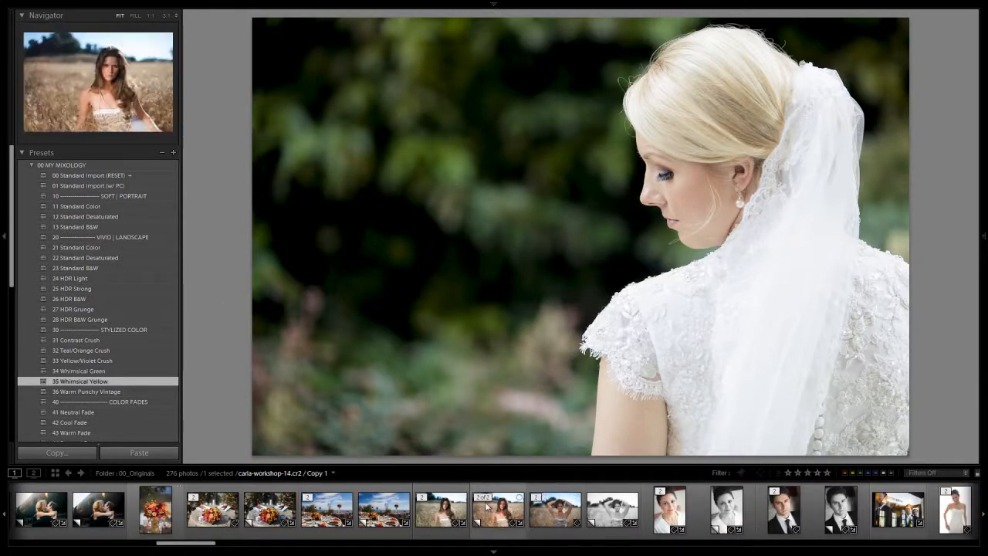
click(558, 516)
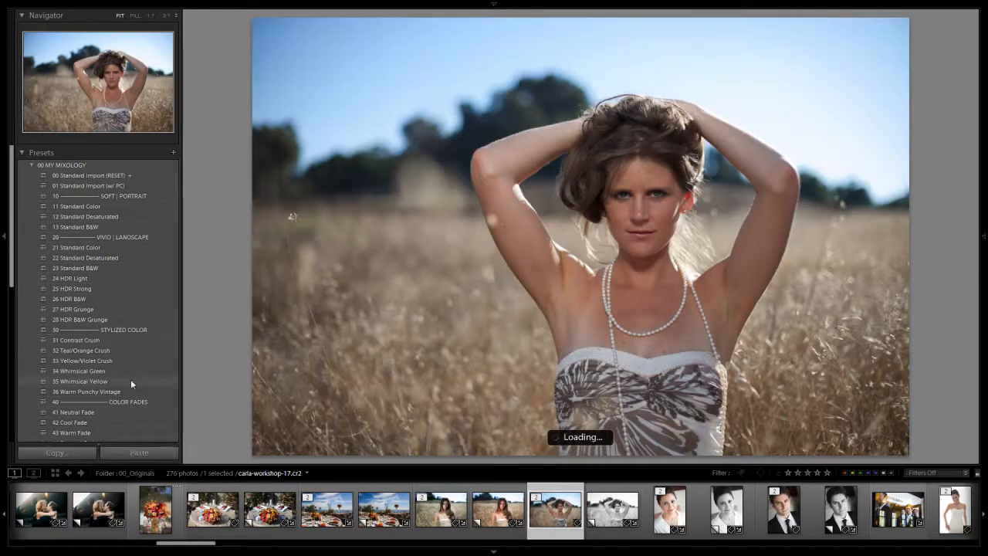
click(105, 379)
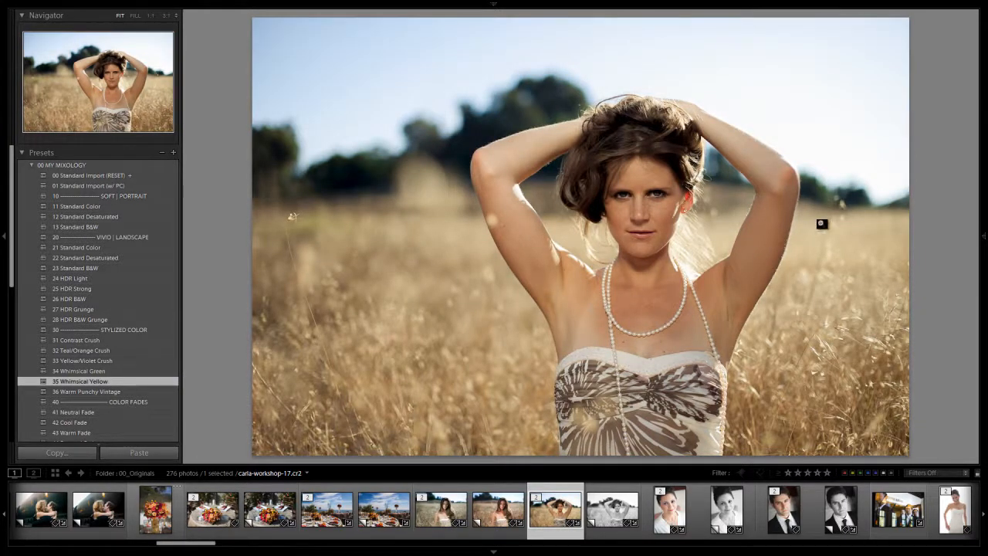
- Set the wheat field portrait's exposure to +1.30, and its white balance to temperature 4400 and tint +5
click(984, 197)
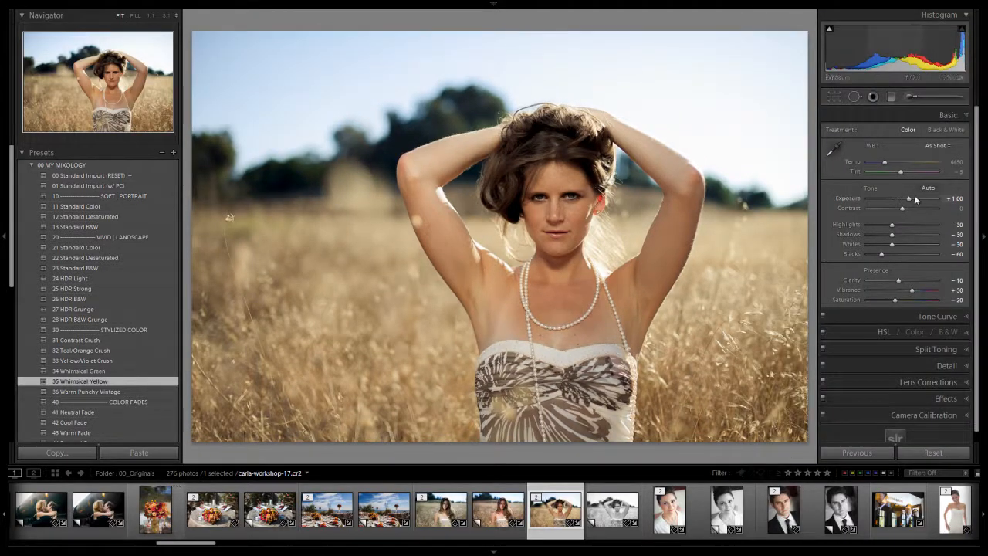
click(915, 198)
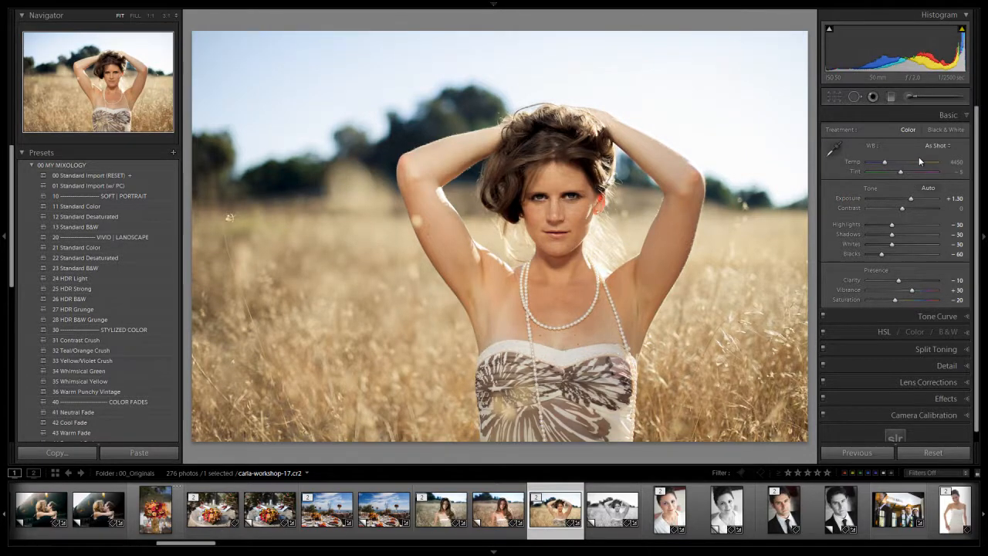
key(Down)
key(Up)
key(Up)
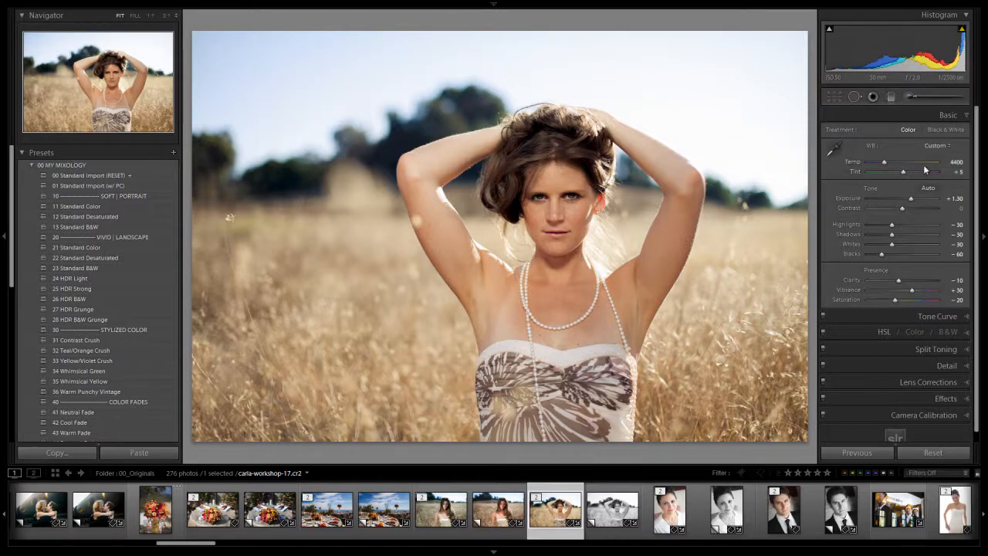
key(Up)
key(Up)
click(984, 209)
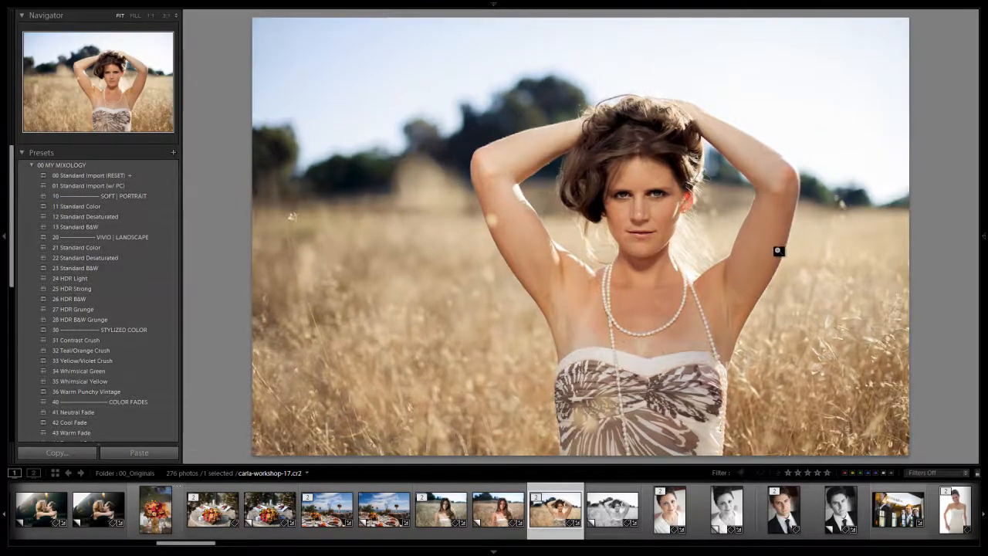
- Compare the before and after versions of the wheat field portrait
key(backslash)
key(backslash)
key(backslash)
key(backslash)
- Open the photo of the couple in black and white T-shirts in the dry field and apply the 35 Whimsical Yellow preset
scroll(700, 498, down, 5)
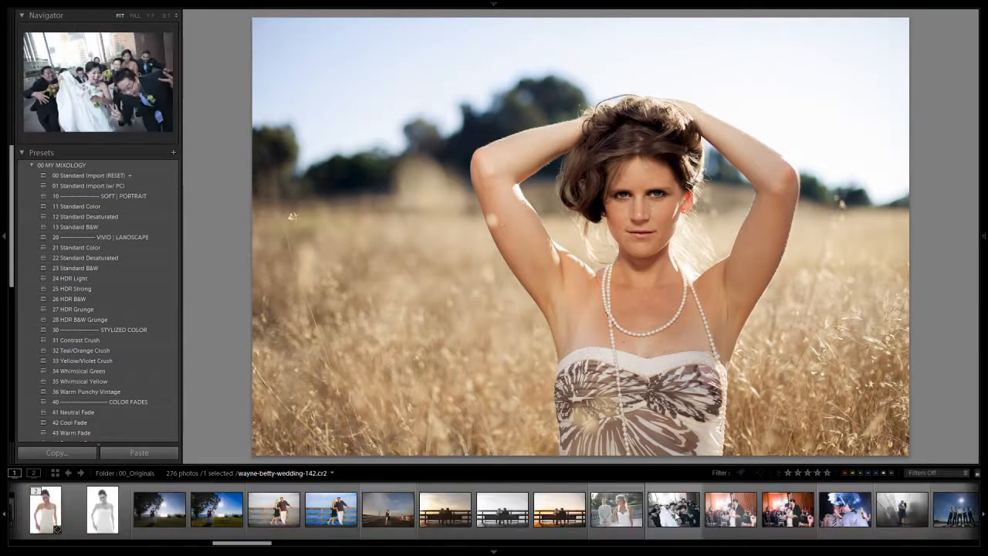
scroll(700, 498, down, 5)
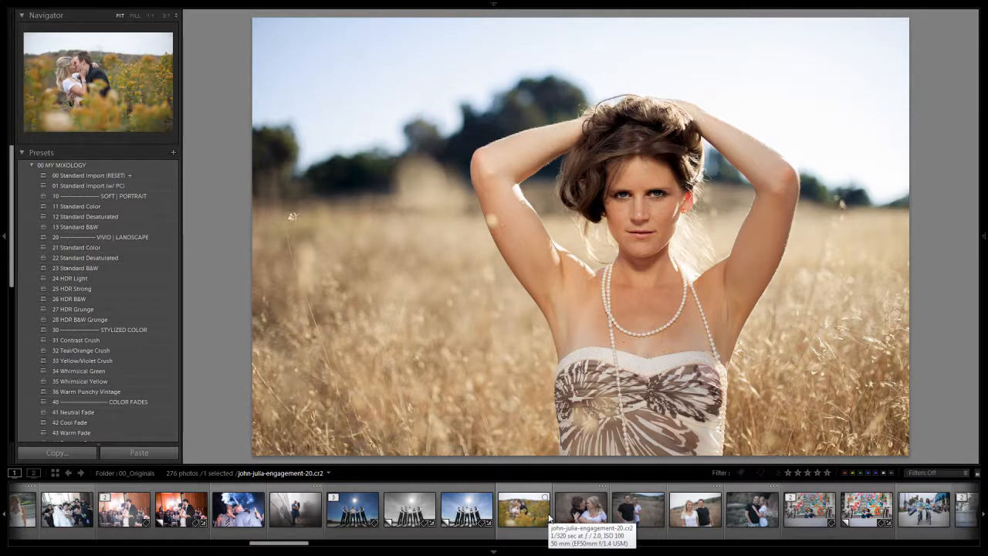
click(637, 510)
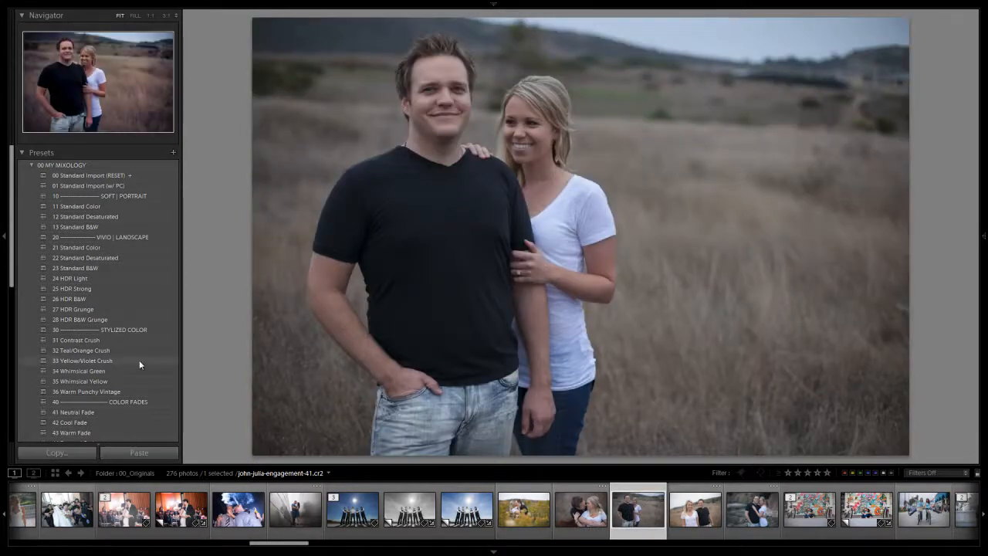
click(92, 381)
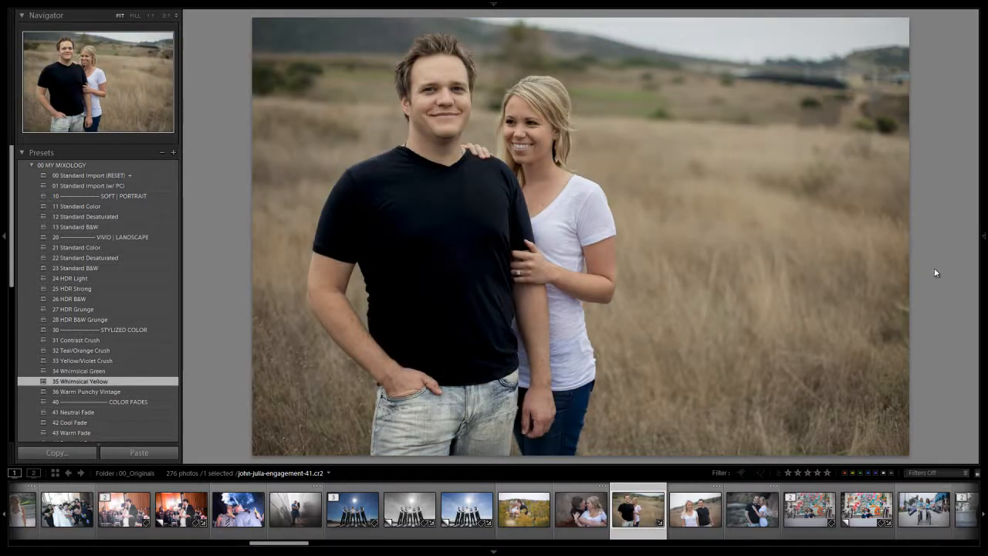
- Set the exposure of the T-shirt couple's photo to +1.50, trying +2.00 first
click(978, 270)
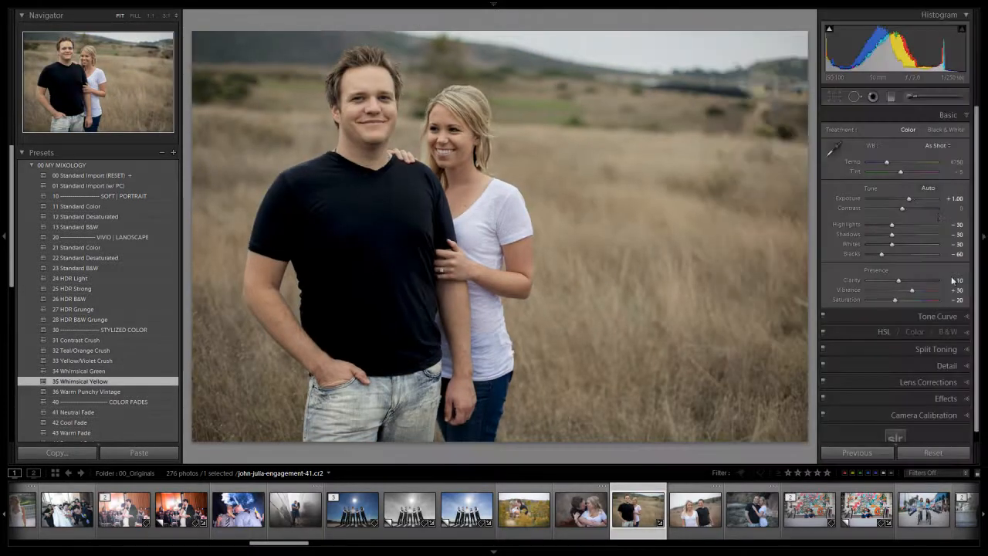
click(952, 197)
text(2)
key(Tab)
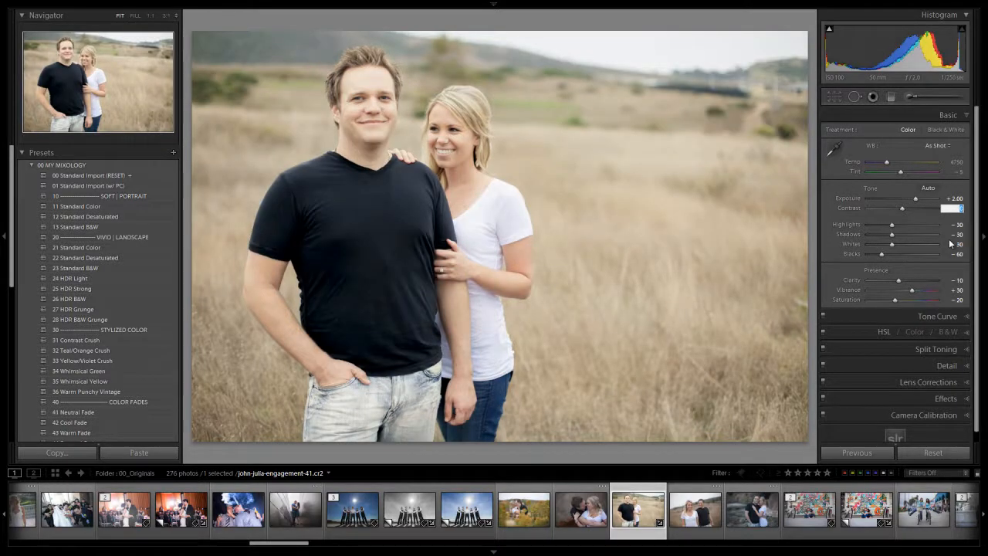
click(915, 200)
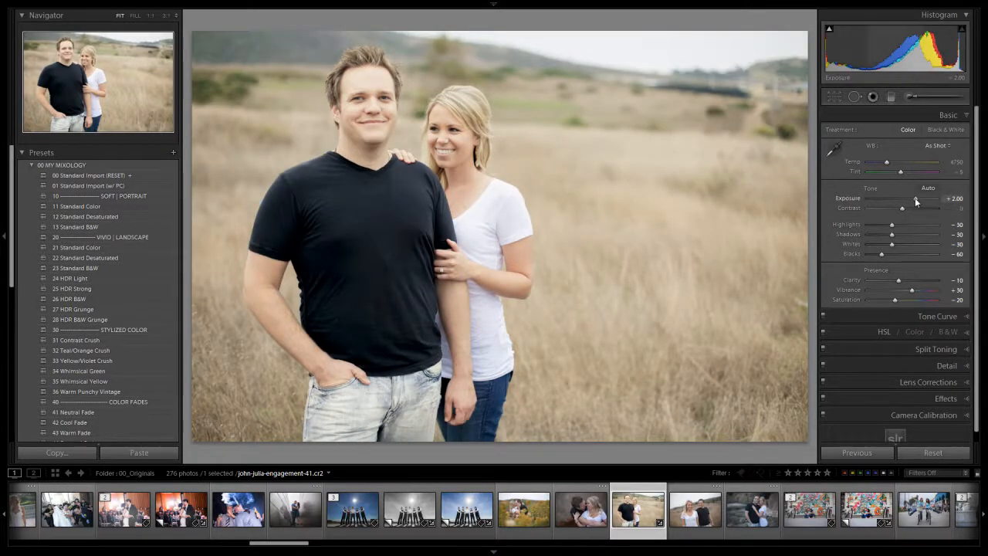
key(Down)
key(Down)
key(Down)
key(Down)
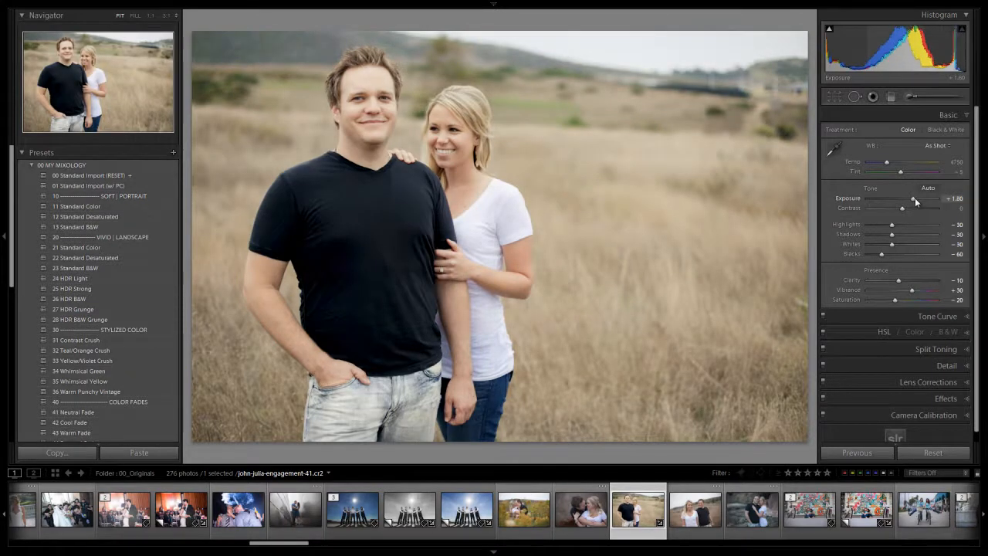
key(Down)
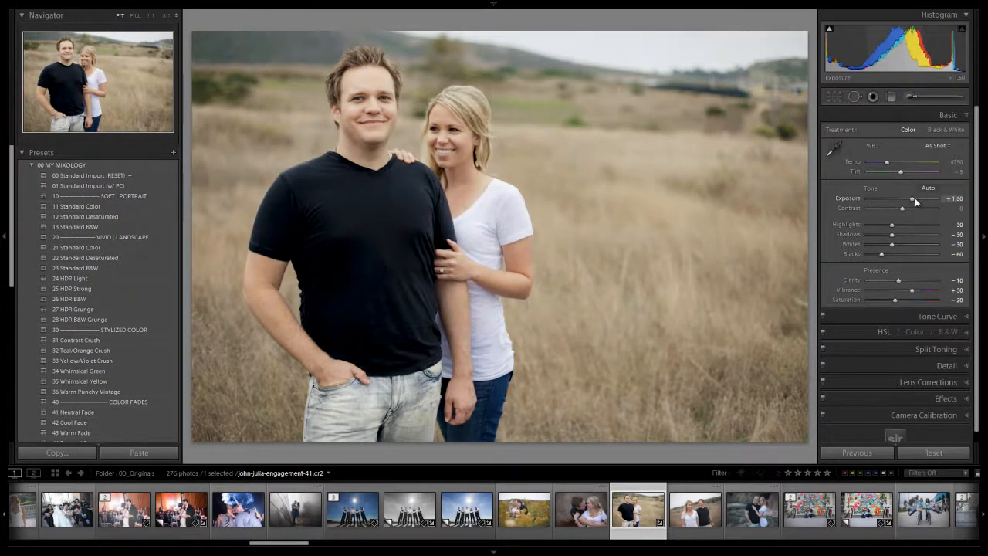
key(shift+Down)
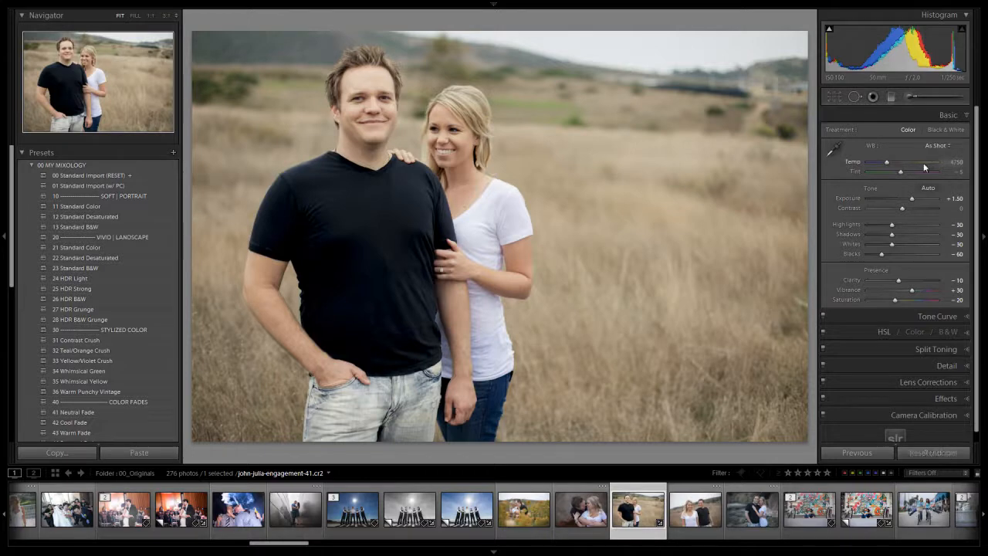
- Set the white balance of the T-shirt couple's photo to temperature 4800 and tint 0
key(shift+Up)
key(Up)
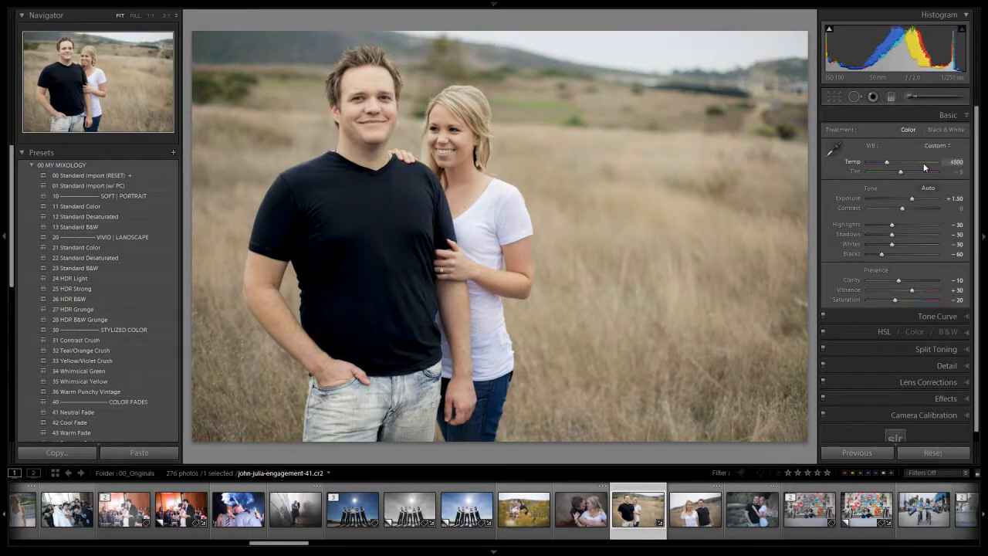
key(shift+Up)
key(shift+Up)
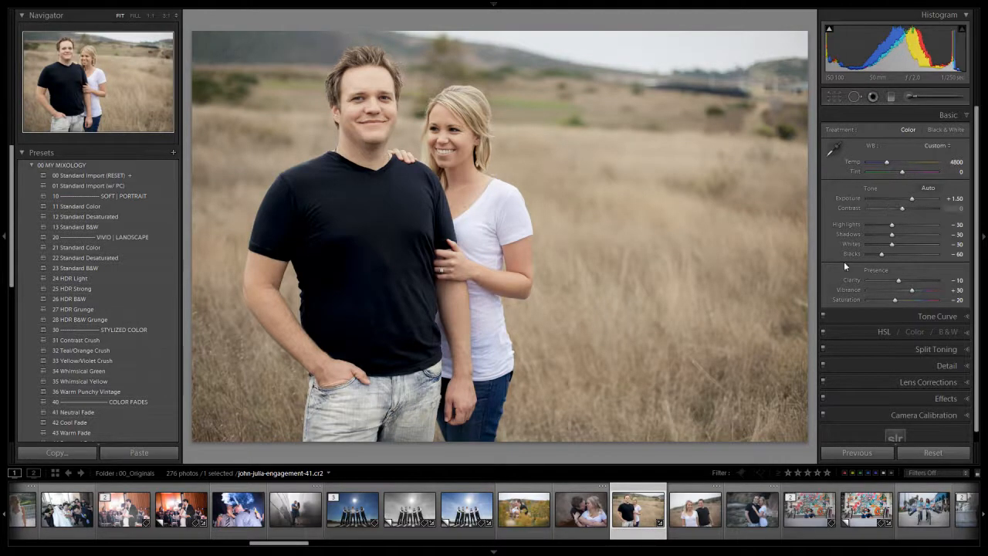
- Compare the before and after versions of the T-shirt couple's photo
key(backslash)
key(backslash)
key(backslash)
key(backslash)
key(backslash)
key(backslash)
- Open the first of two versions of the couple sitting on the white rail and apply the 35 Whimsical Yellow preset
scroll(666, 516, down, 10)
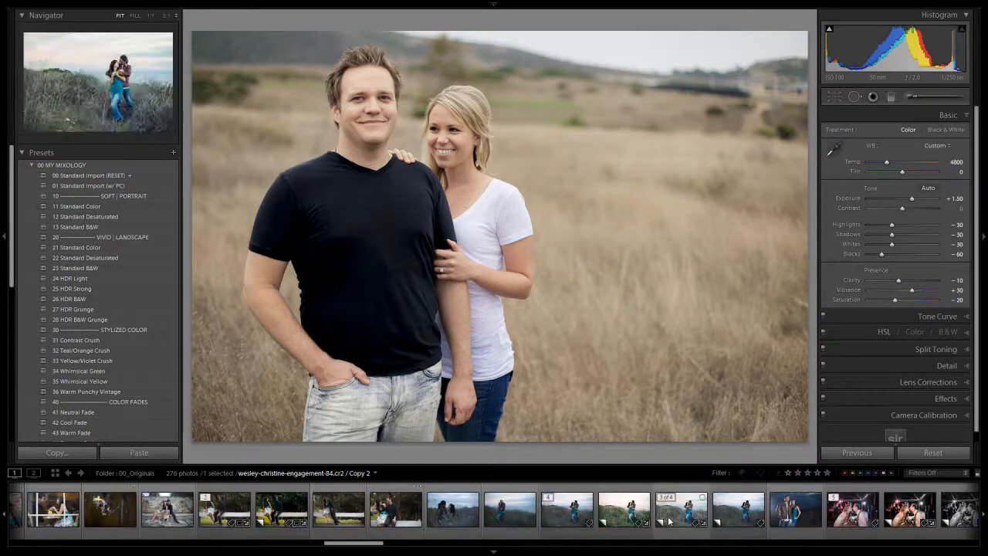
scroll(669, 522, down, 2)
scroll(669, 521, up, 2)
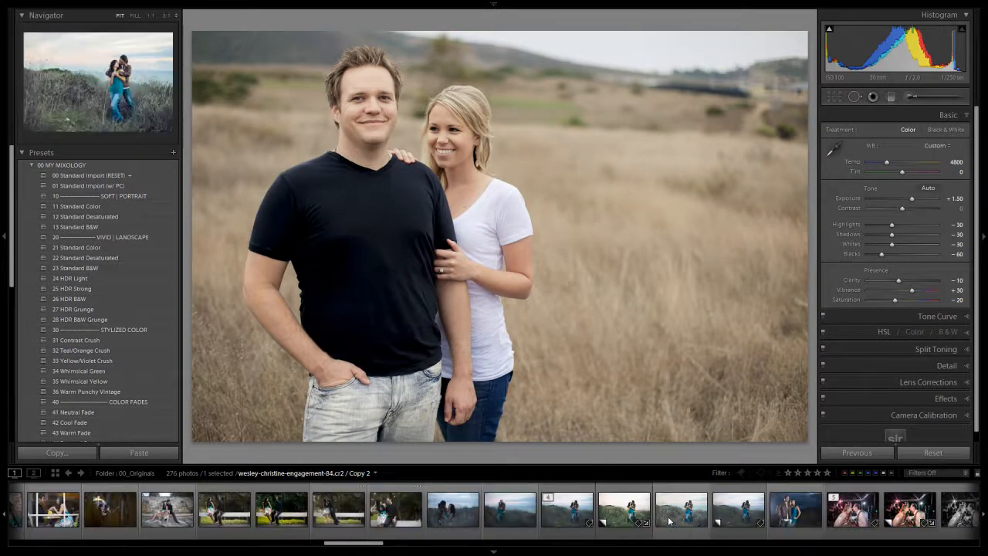
click(502, 516)
scroll(547, 522, down, 2)
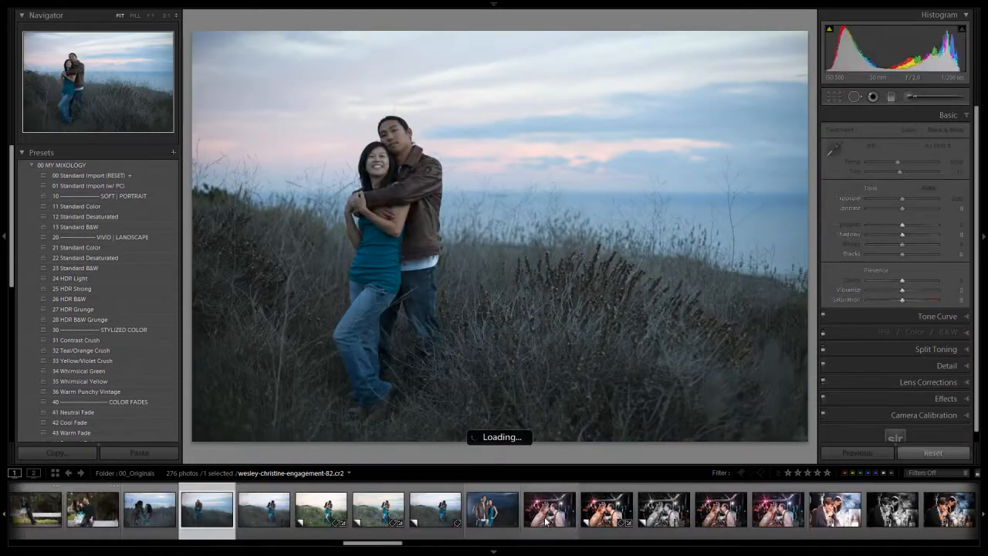
scroll(539, 522, up, 2)
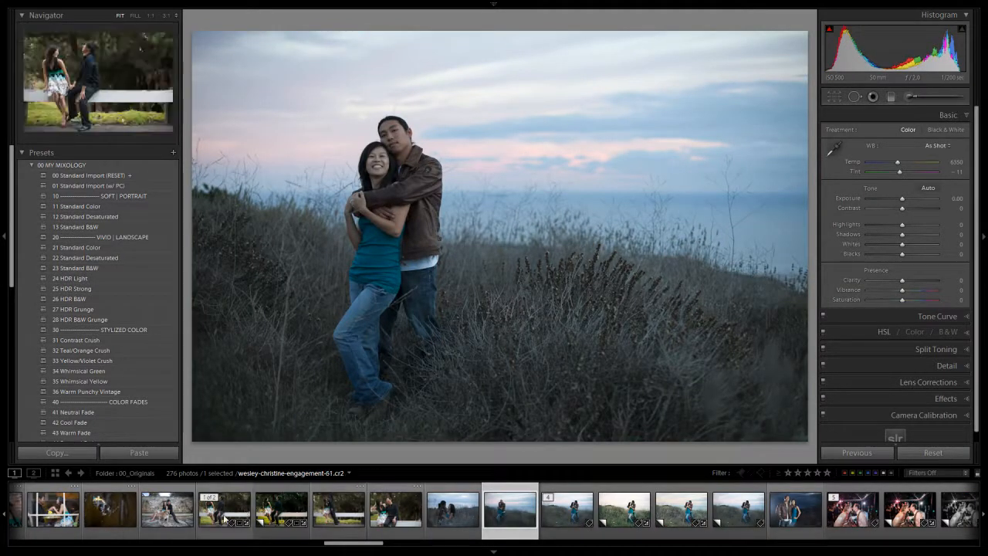
click(224, 519)
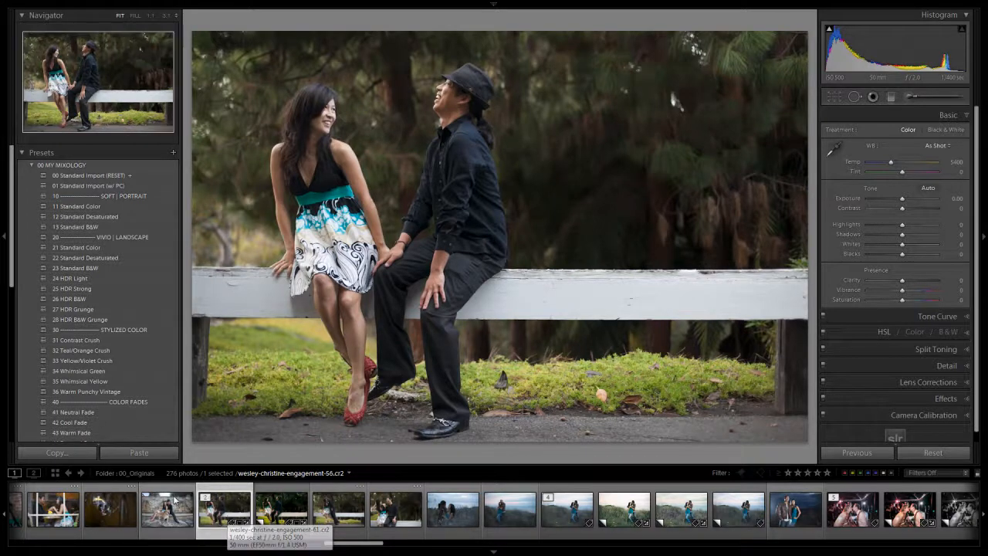
click(126, 382)
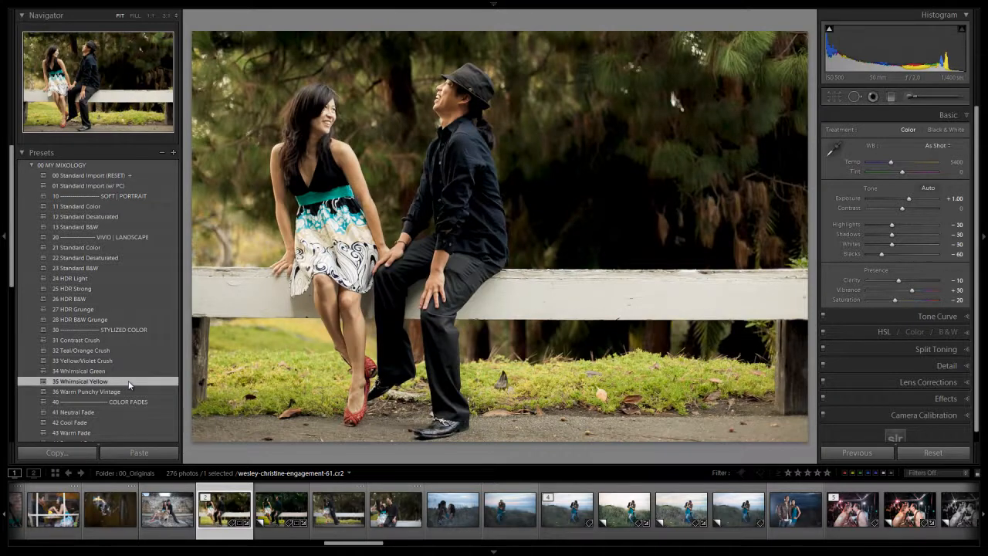
- Compare the before and after versions of the photo of the couple on the white rail
key(backslash)
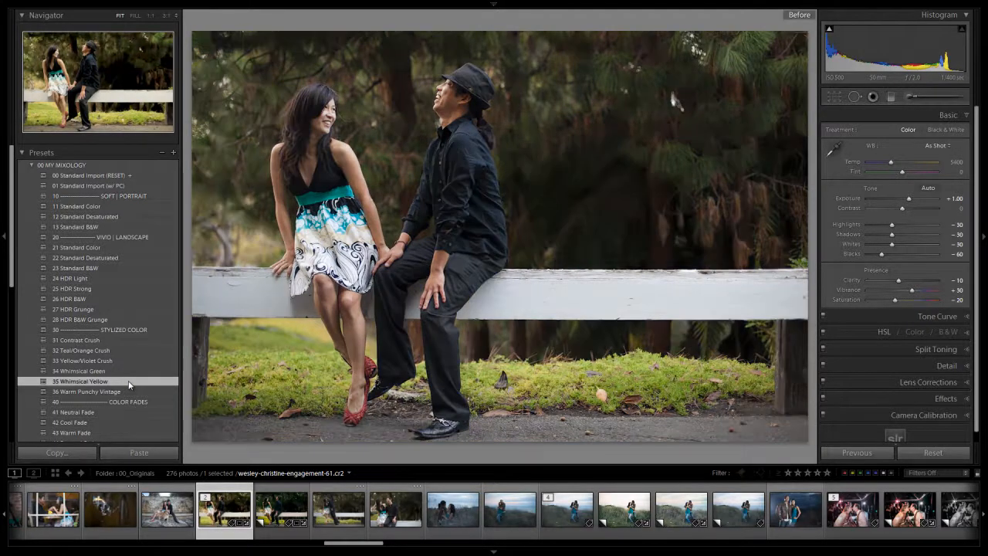
key(backslash)
key(backslash)
key(backslash)
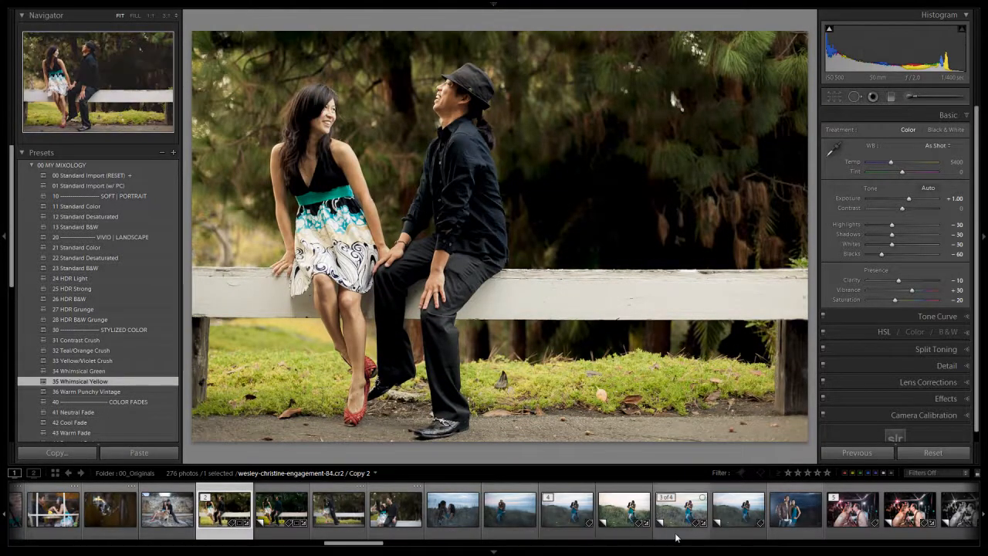
- Find the street photo with the orange bus, reset its develop settings and apply the 35 Whimsical Yellow preset
scroll(675, 533, down, 15)
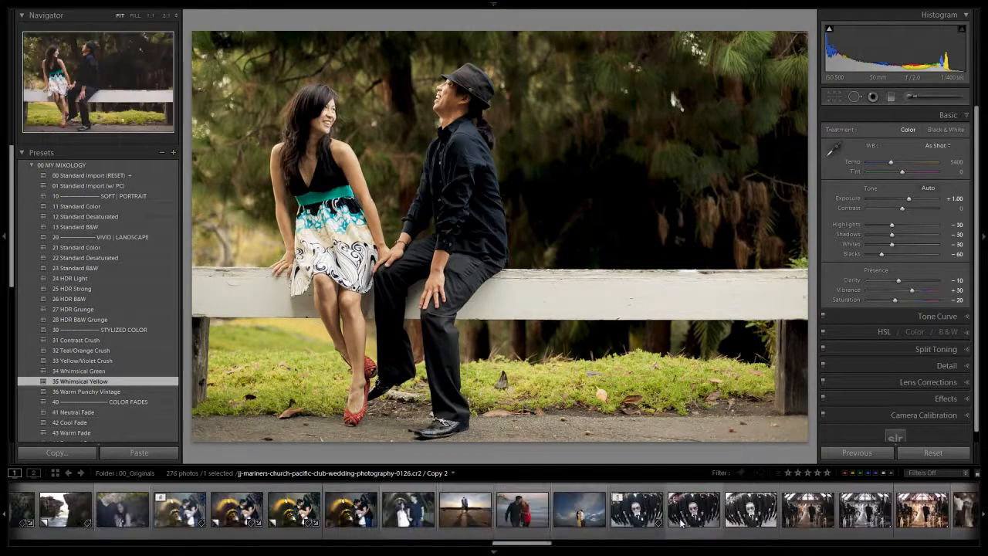
scroll(681, 522, down, 10)
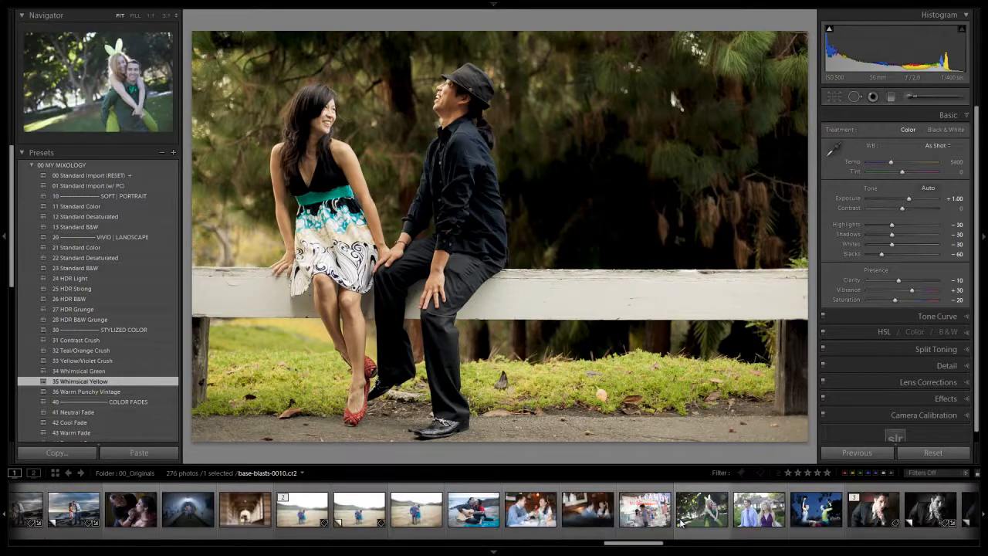
scroll(680, 522, down, 10)
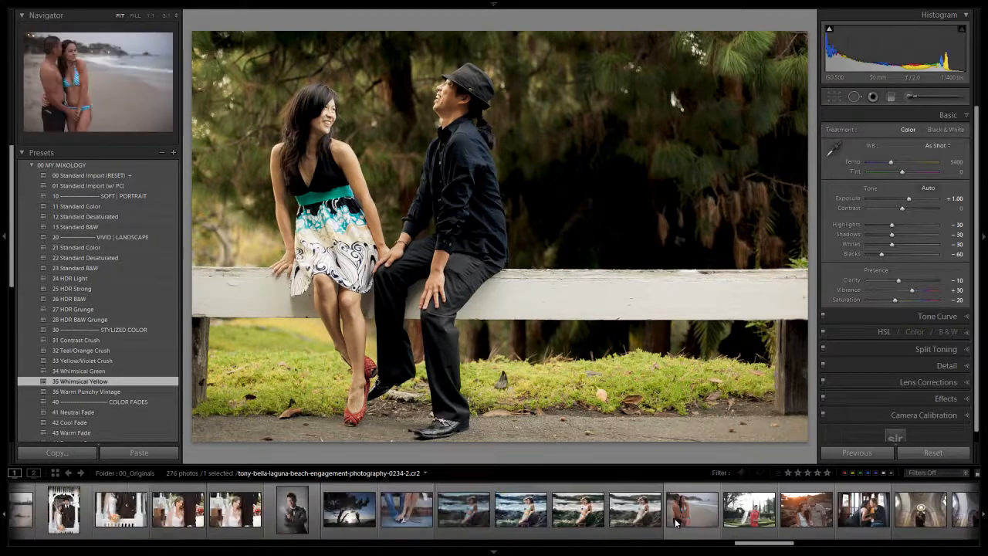
scroll(677, 523, down, 10)
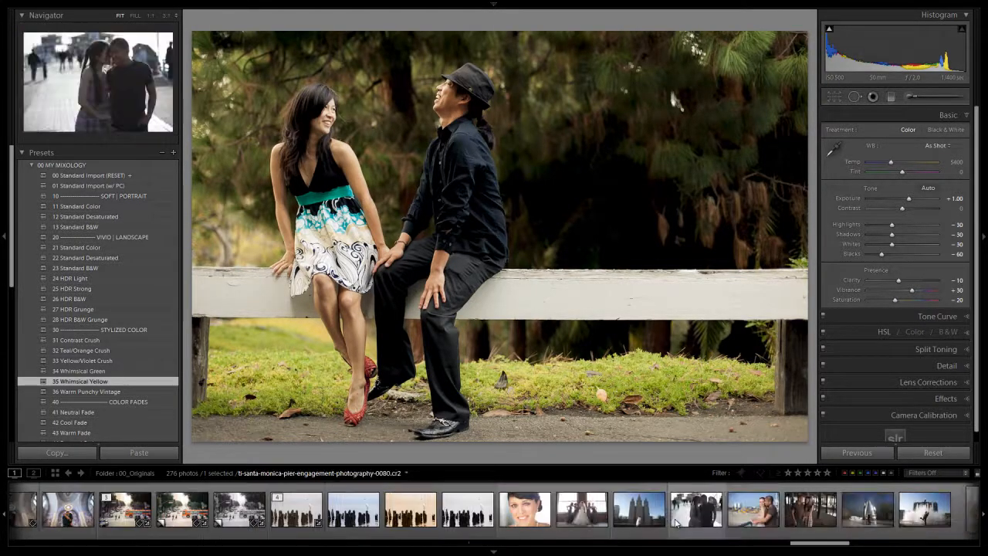
scroll(587, 519, up, 5)
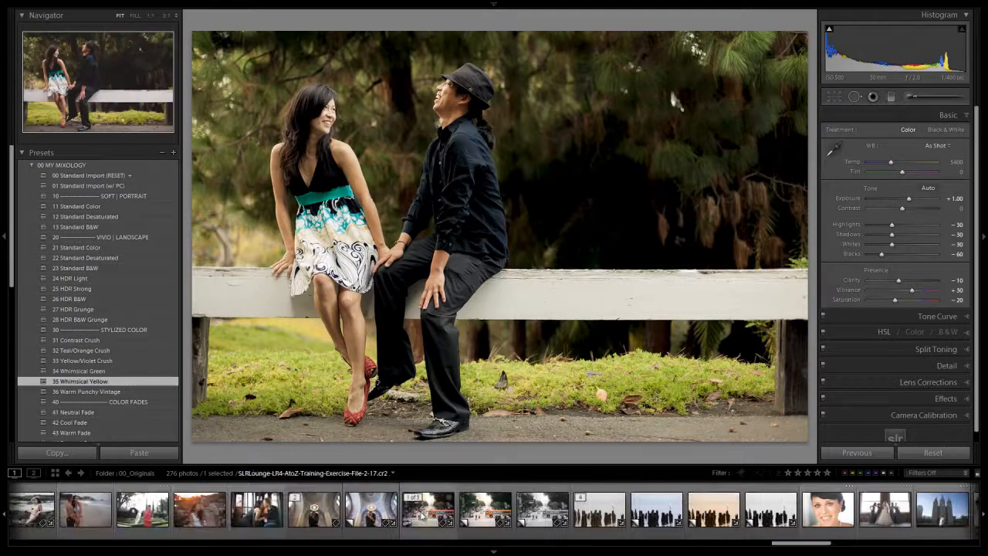
click(421, 510)
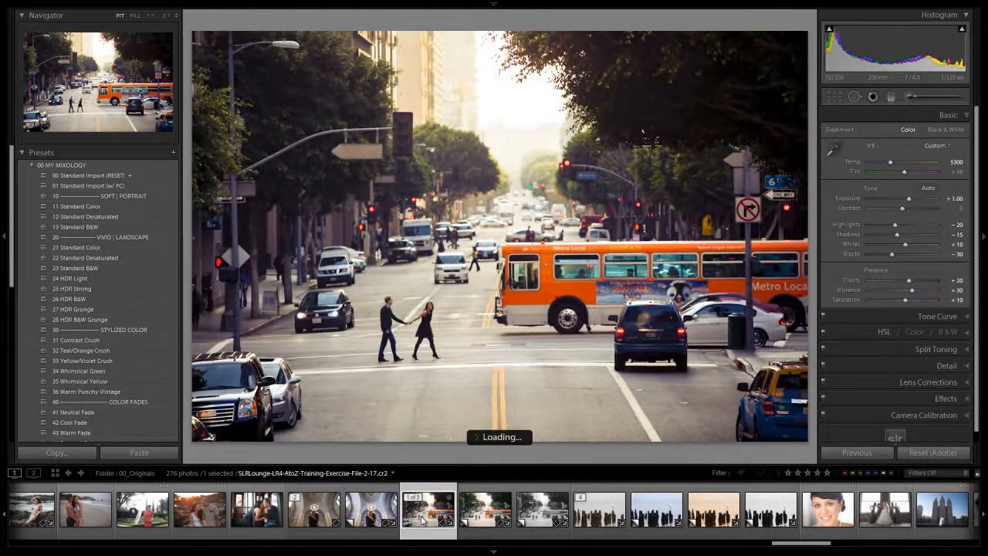
key(ctrl+shift+r)
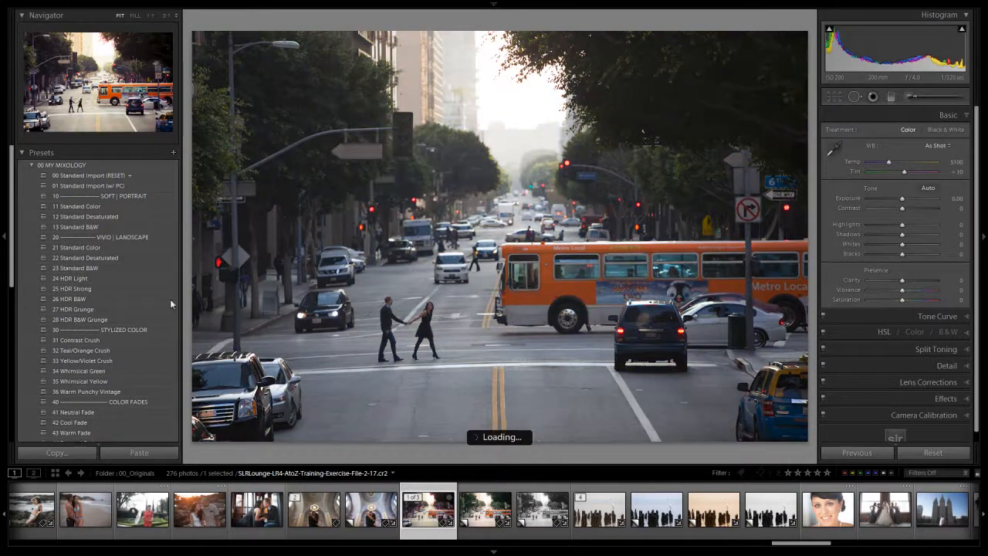
click(93, 381)
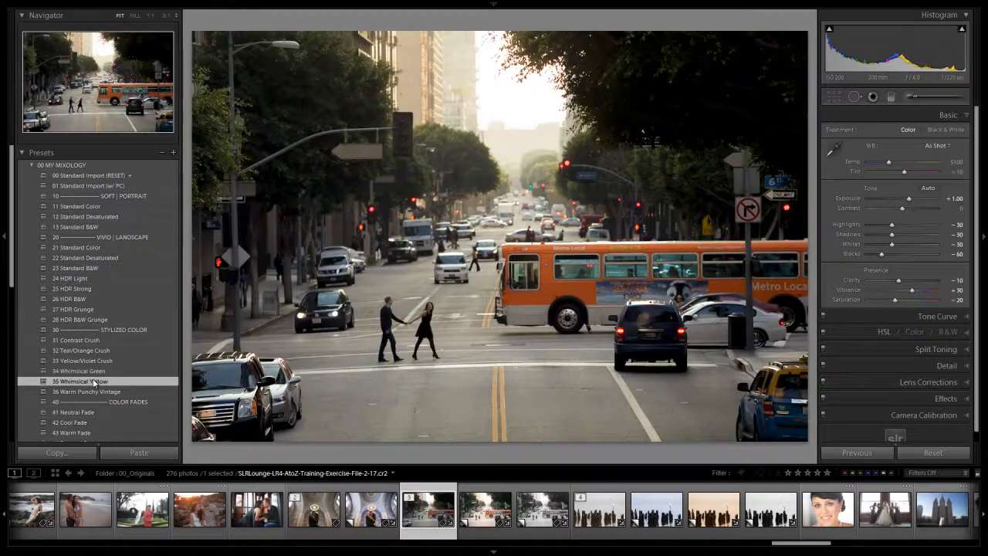
- Brighten the street photo by setting its exposure to +1.80
click(954, 199)
text(2)
key(Tab)
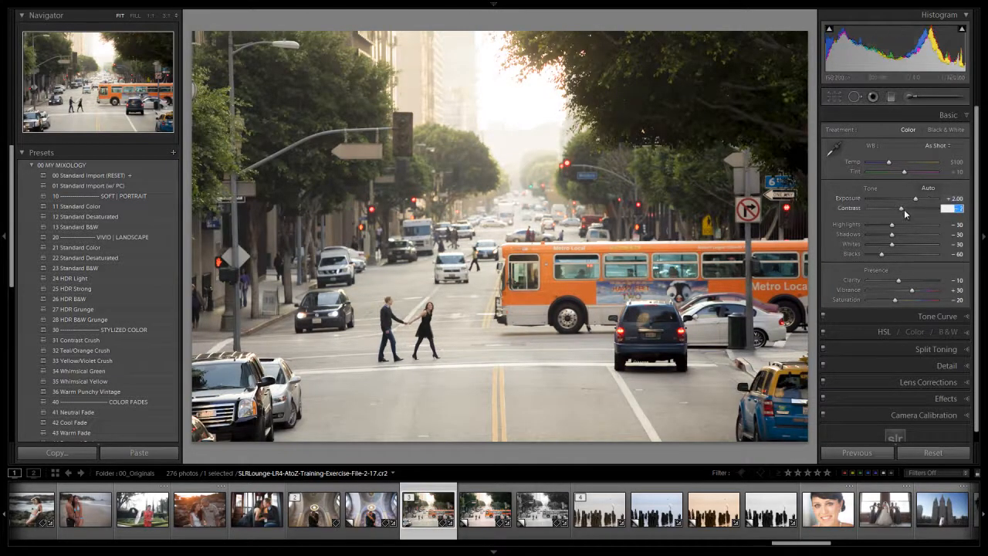
key(Return)
key(Down)
key(Down)
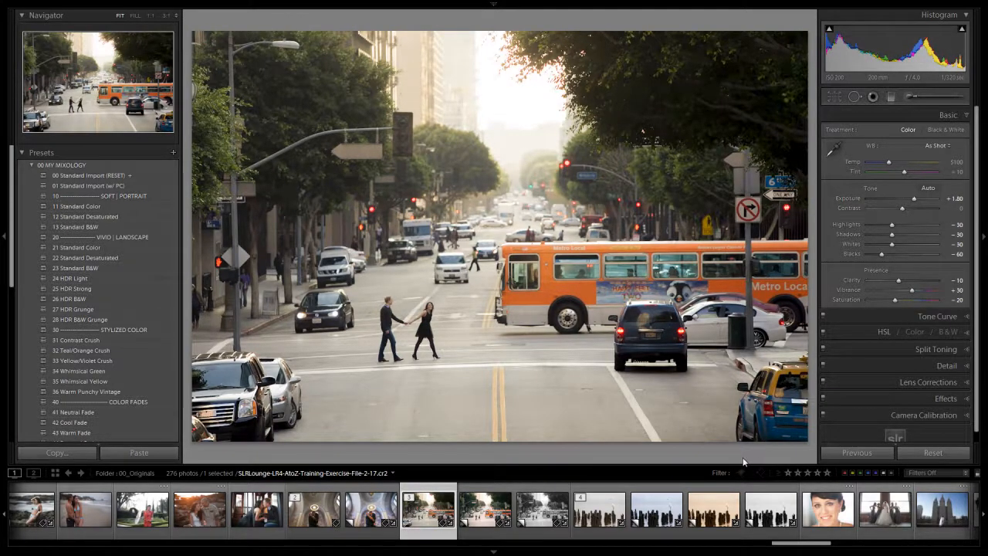
- Go back to the first version of the couple on the white rail and reset its develop settings
scroll(724, 503, right, 10)
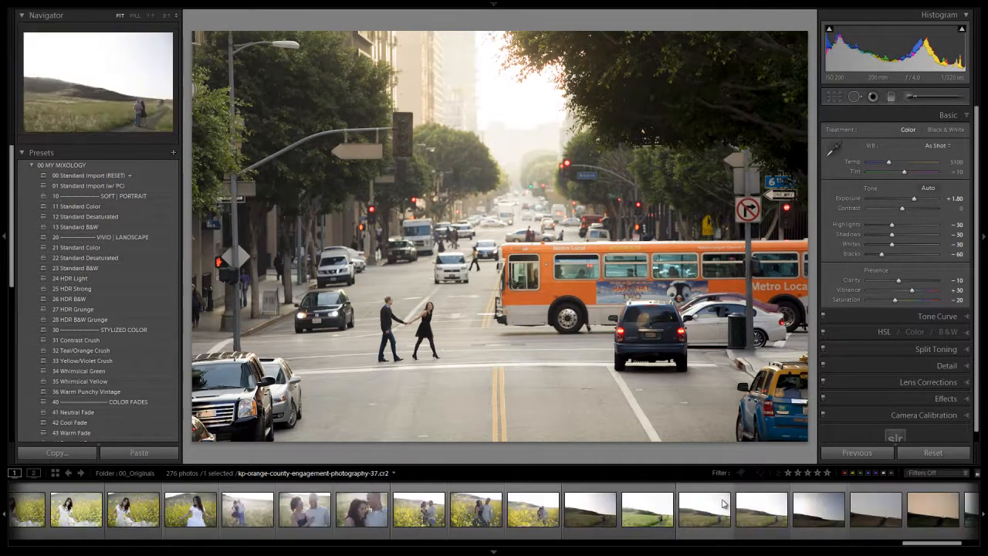
click(525, 511)
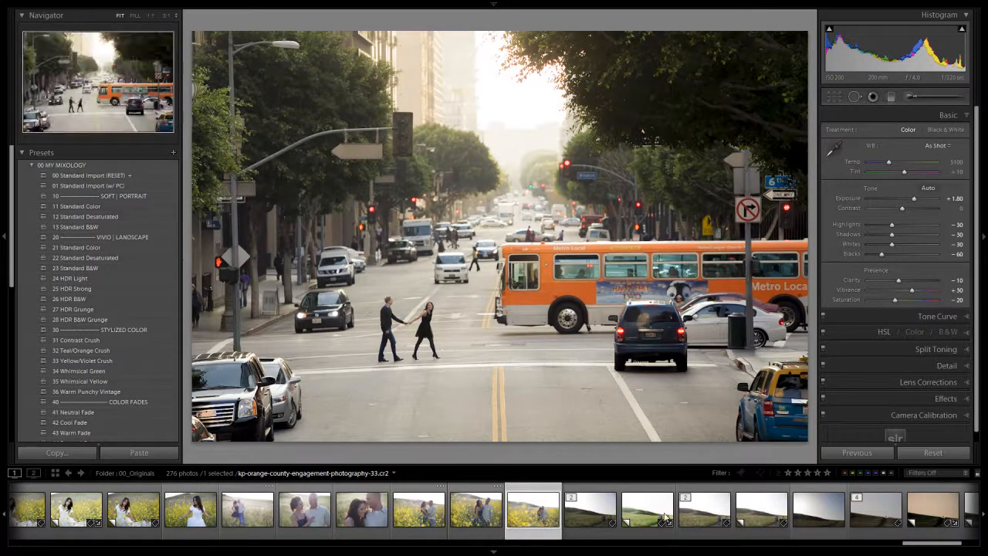
scroll(393, 514, left, 3)
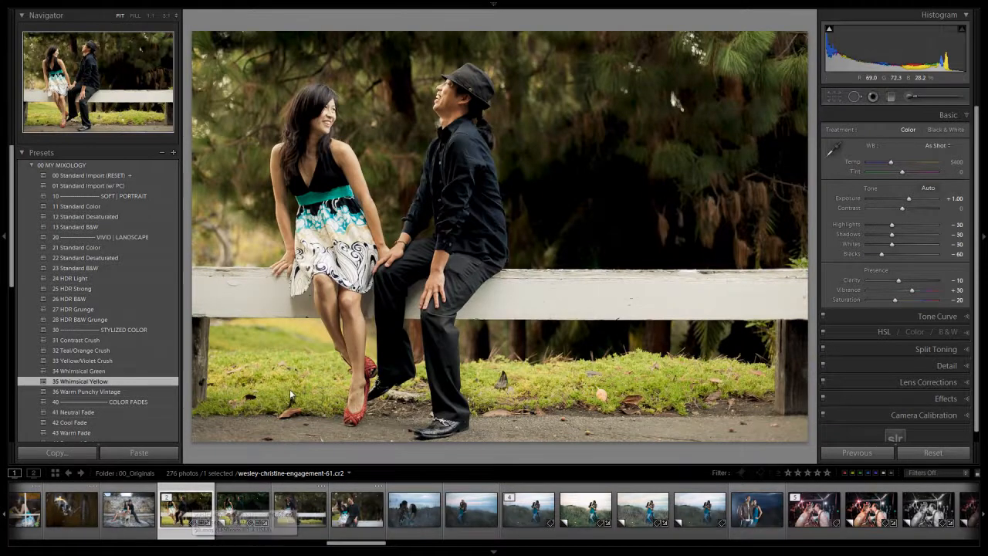
key(ctrl+shift+r)
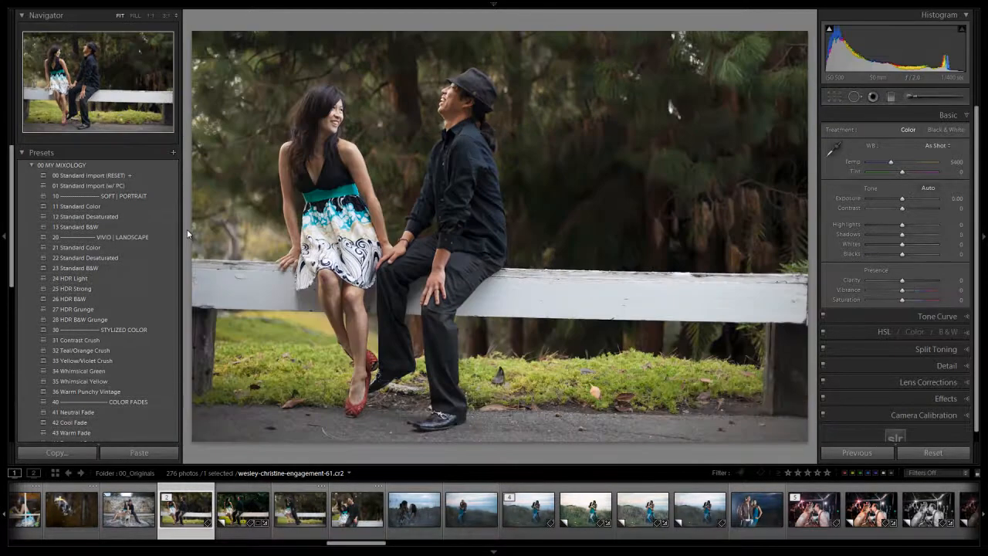
- Rotate the crop of the photo slightly so that the white rail is level
key(r)
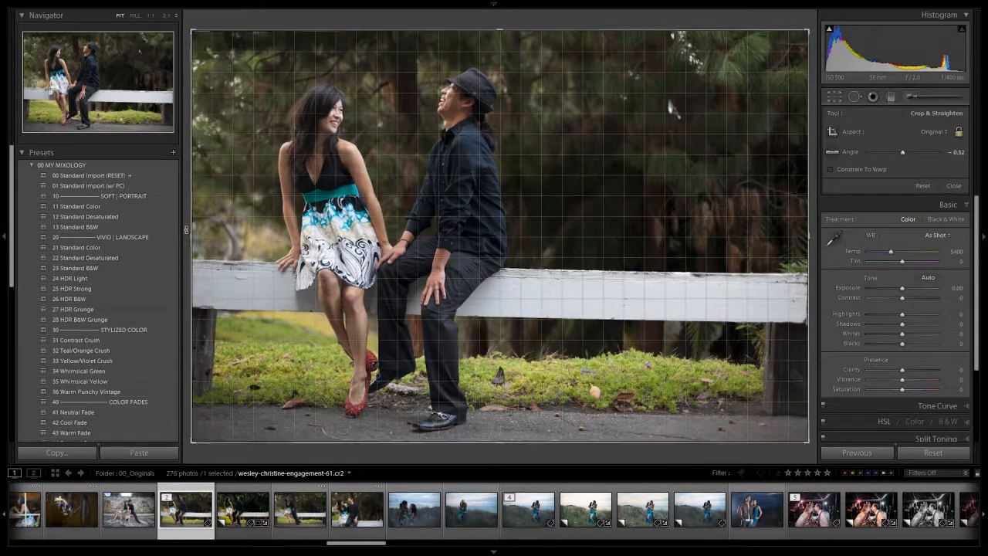
drag(186, 230, 186, 233)
key(Return)
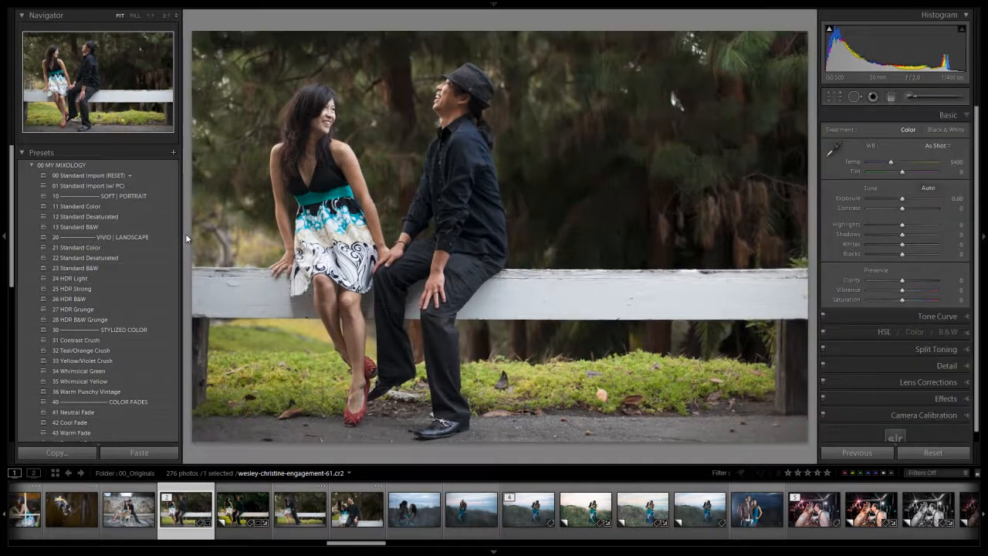
- Apply the 34 Whimsical Green preset, and change its toning with the 31 Yellow/Yellow preset from 06 COLOR TONING
click(88, 371)
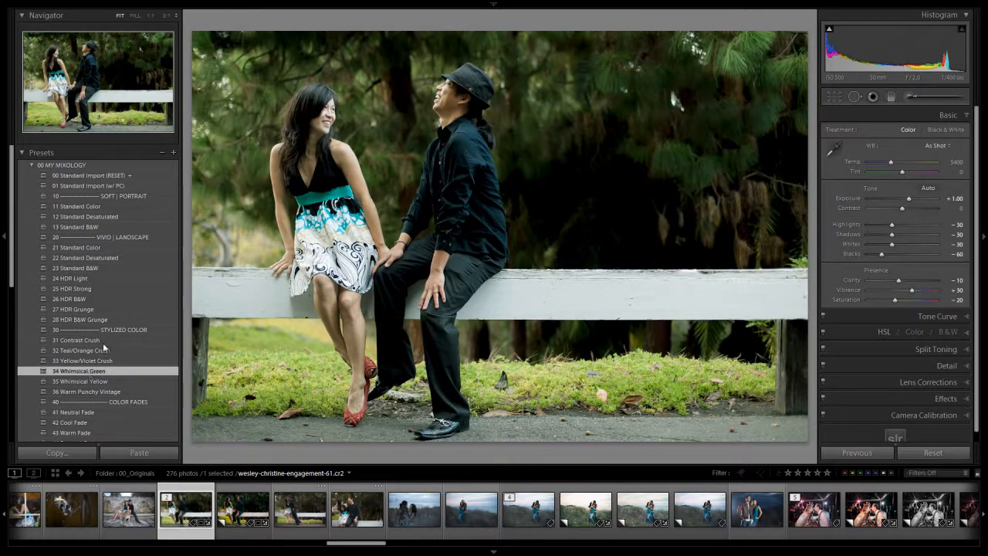
scroll(102, 342, down, 10)
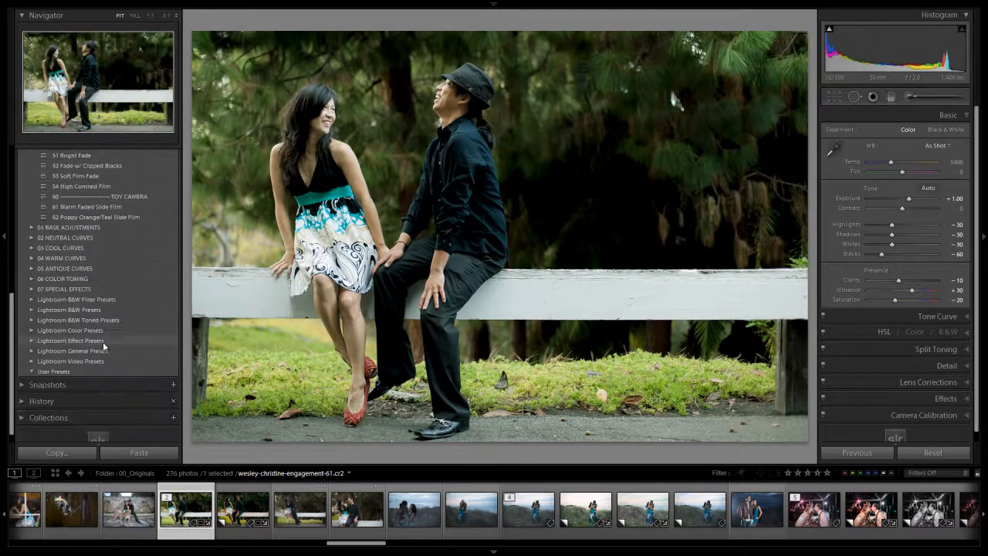
click(33, 278)
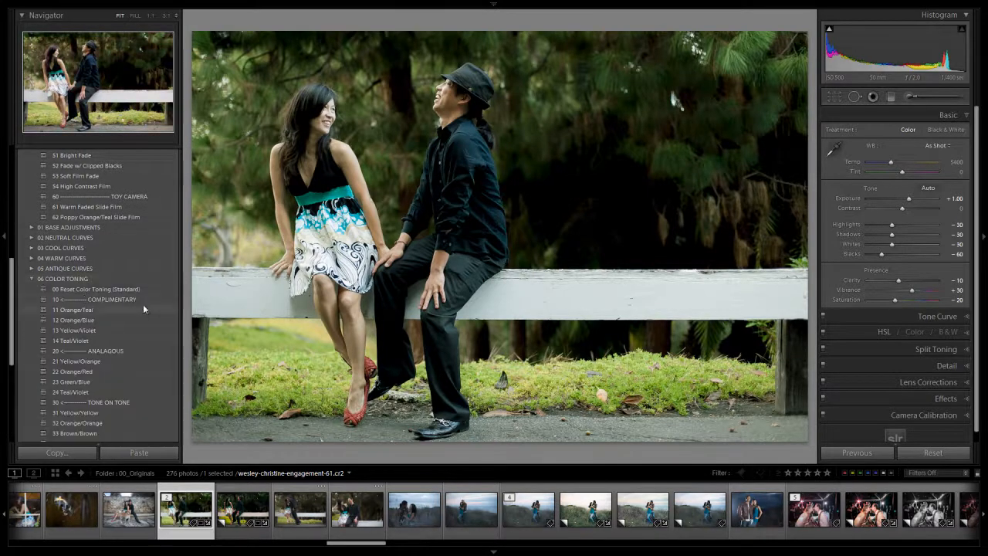
scroll(143, 304, down, 3)
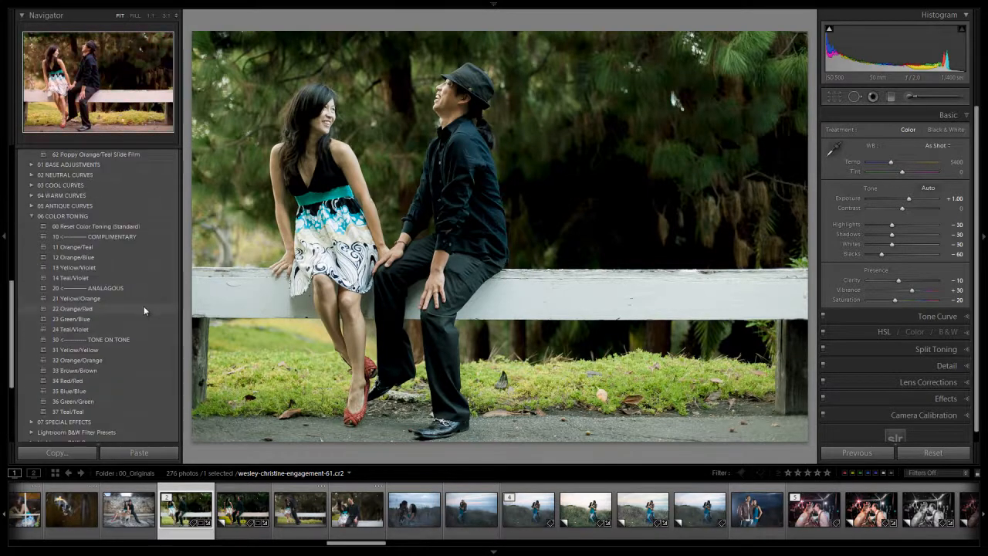
click(96, 352)
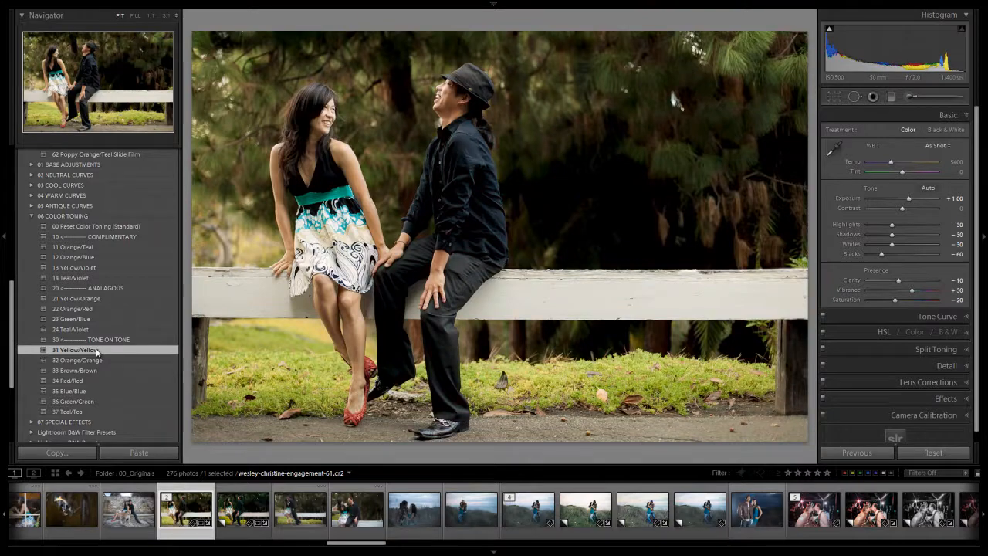
- Draft a new develop preset with all settings except white balance and several lens corrections, choose its folder, and cancel it
scroll(97, 351, up, 2)
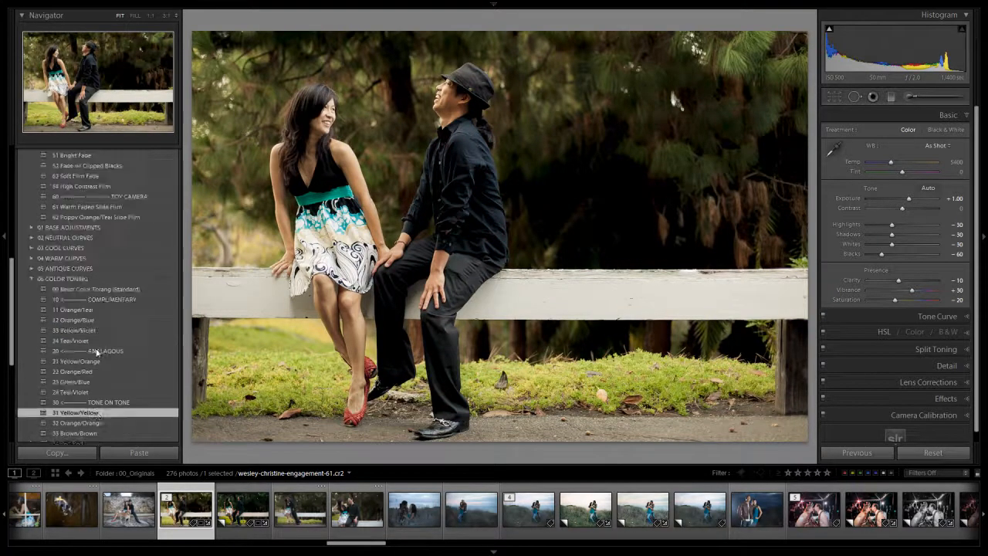
scroll(97, 352, up, 10)
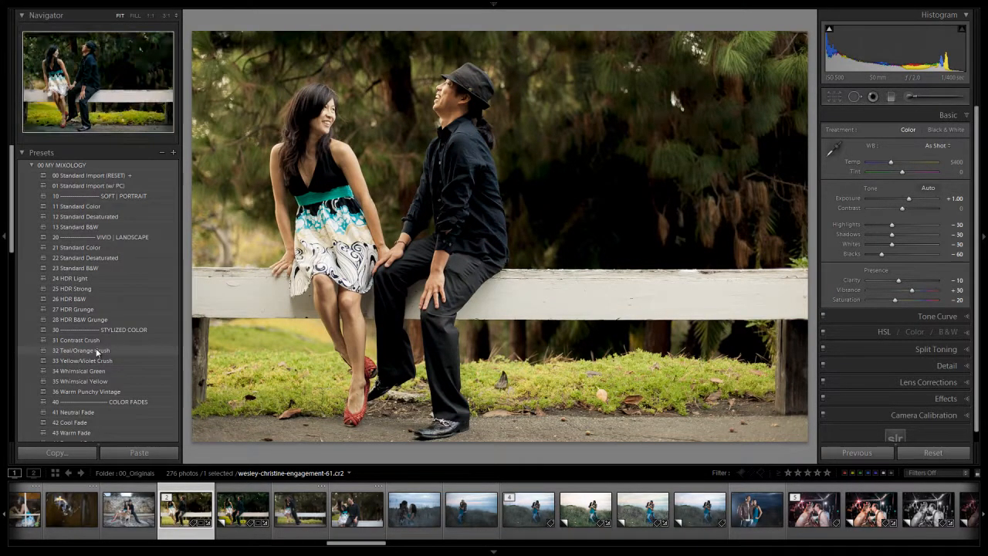
click(173, 153)
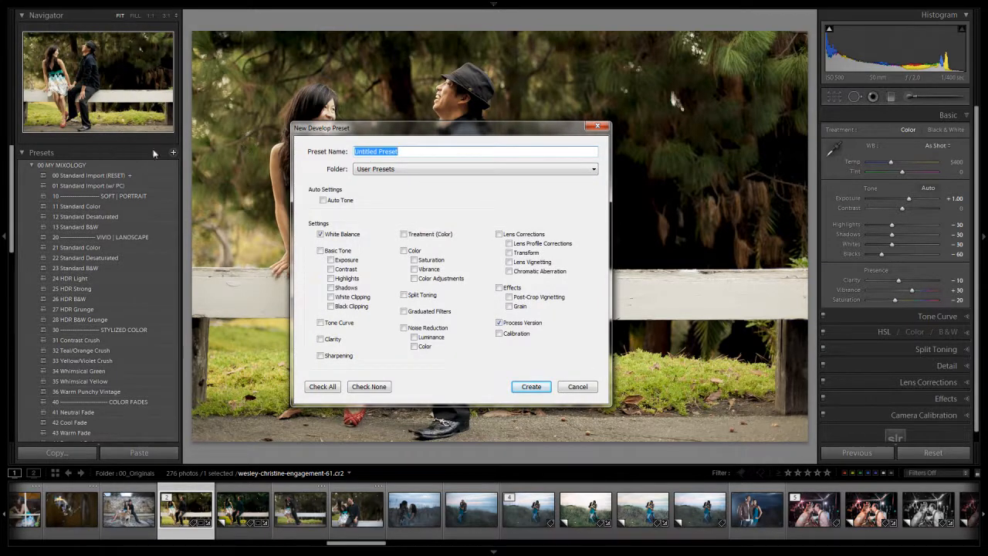
click(323, 386)
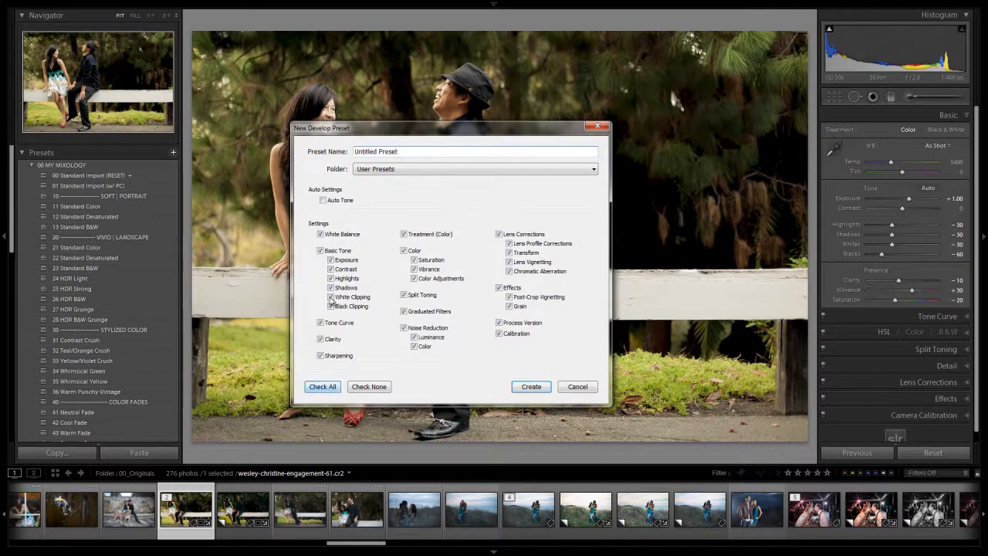
click(342, 235)
click(530, 244)
click(529, 252)
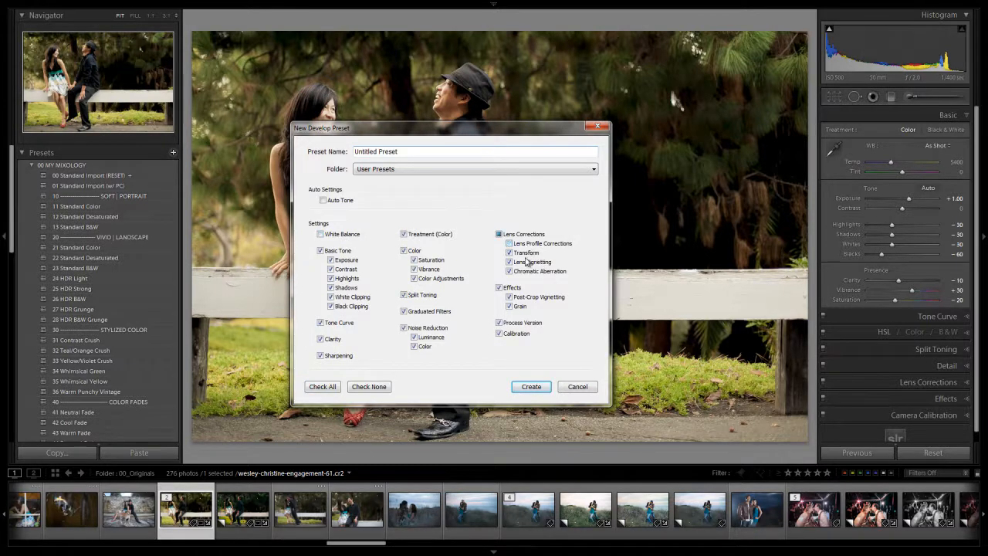
click(524, 272)
click(431, 170)
click(416, 198)
click(588, 389)
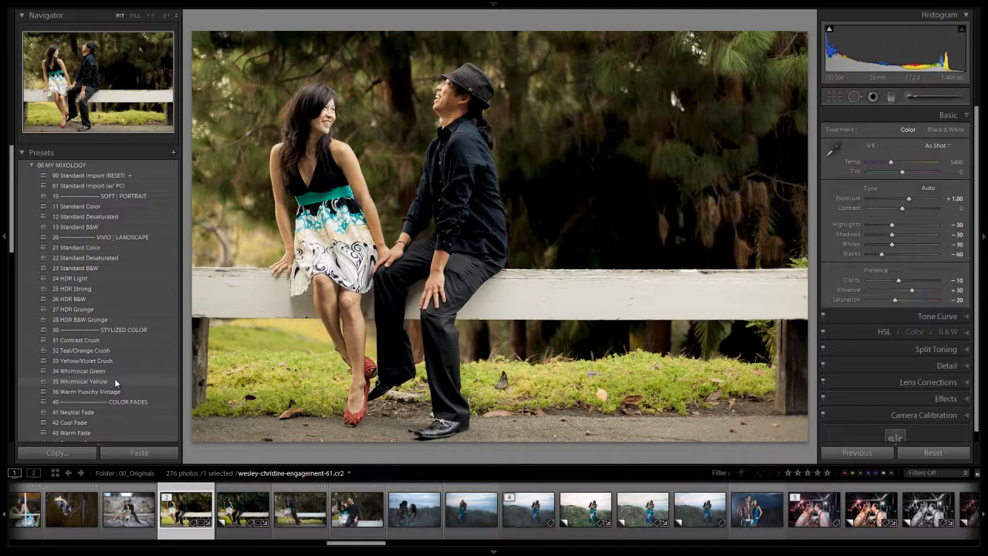
- Reset the photo's develop settings and hide the presets area and the filmstrip to enlarge the photo
key(ctrl+shift+r)
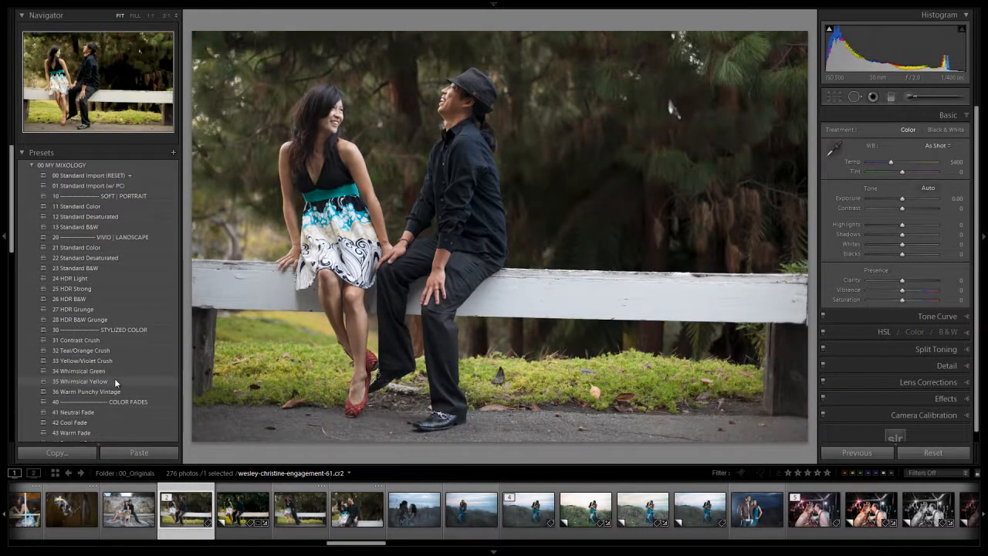
key(F7)
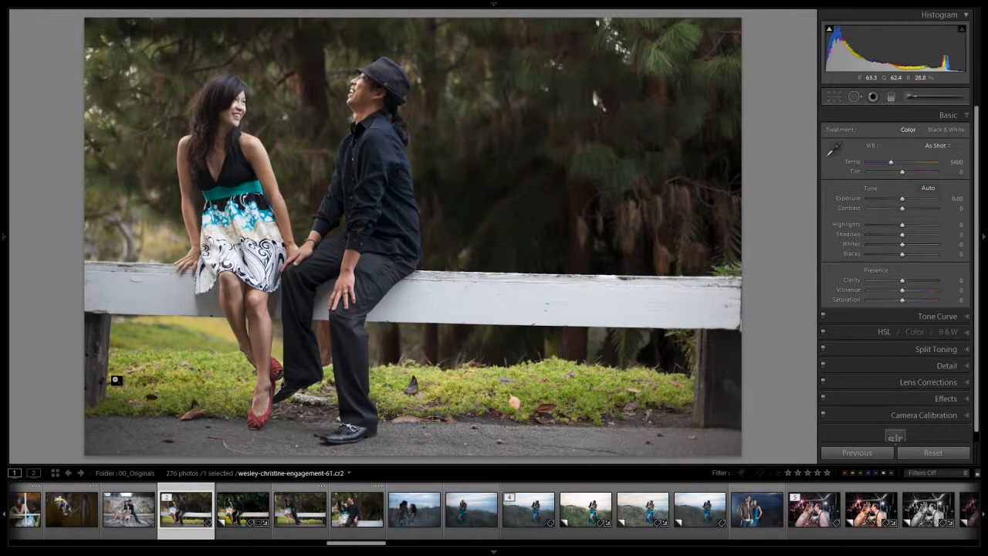
key(F6)
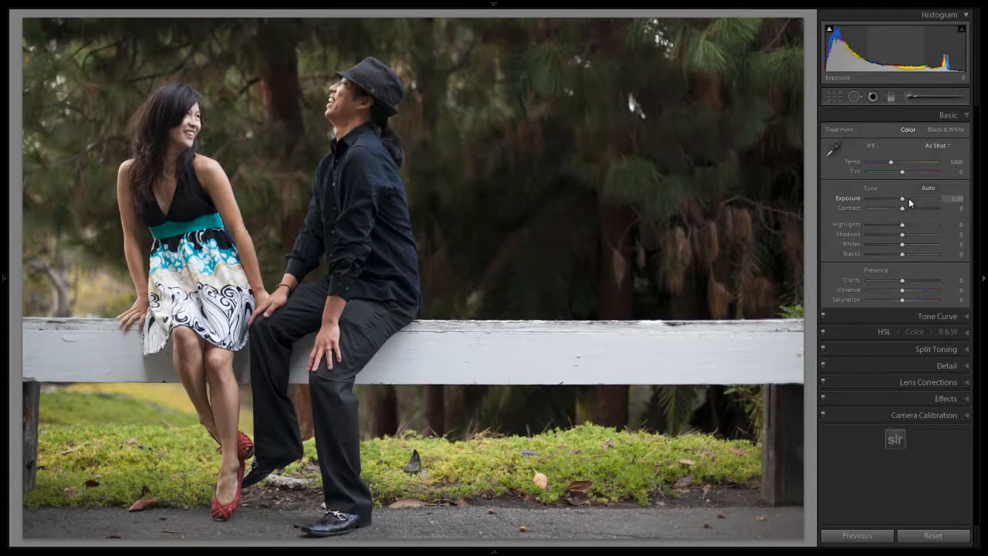
- Set the photo's exposure automatically to +0.99 and lower the highlights to -30
key(shift)
shift+double_click(909, 198)
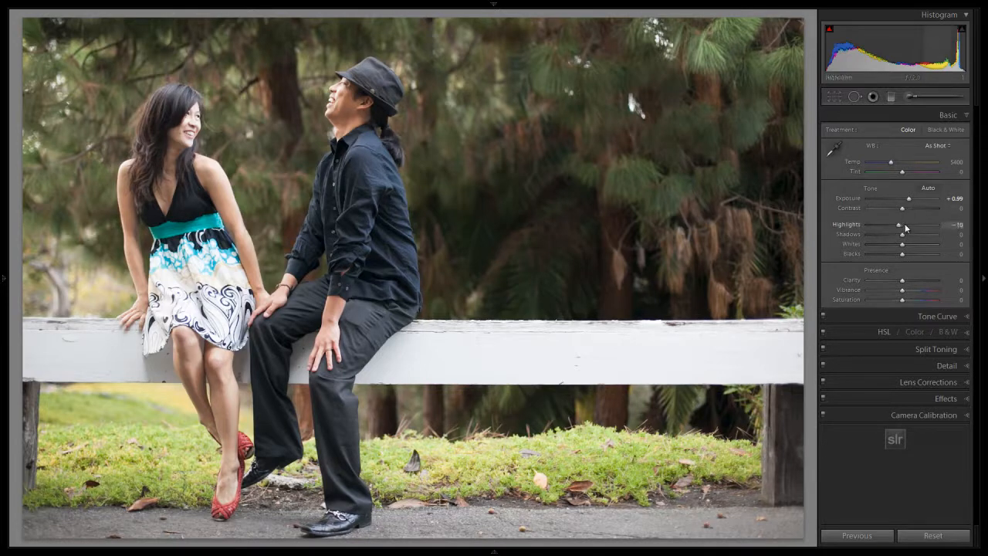
key(Down)
key(Down)
key(Down)
key(Down)
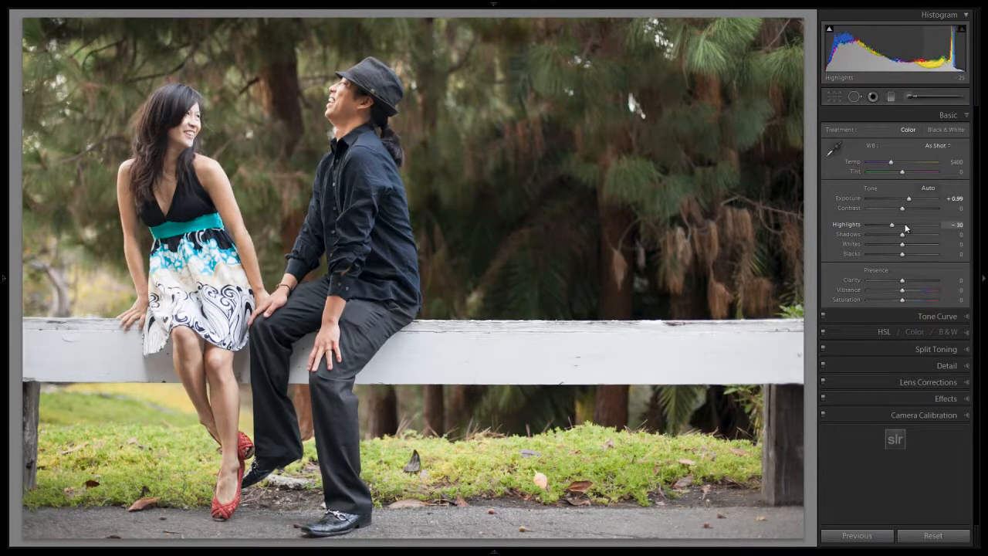